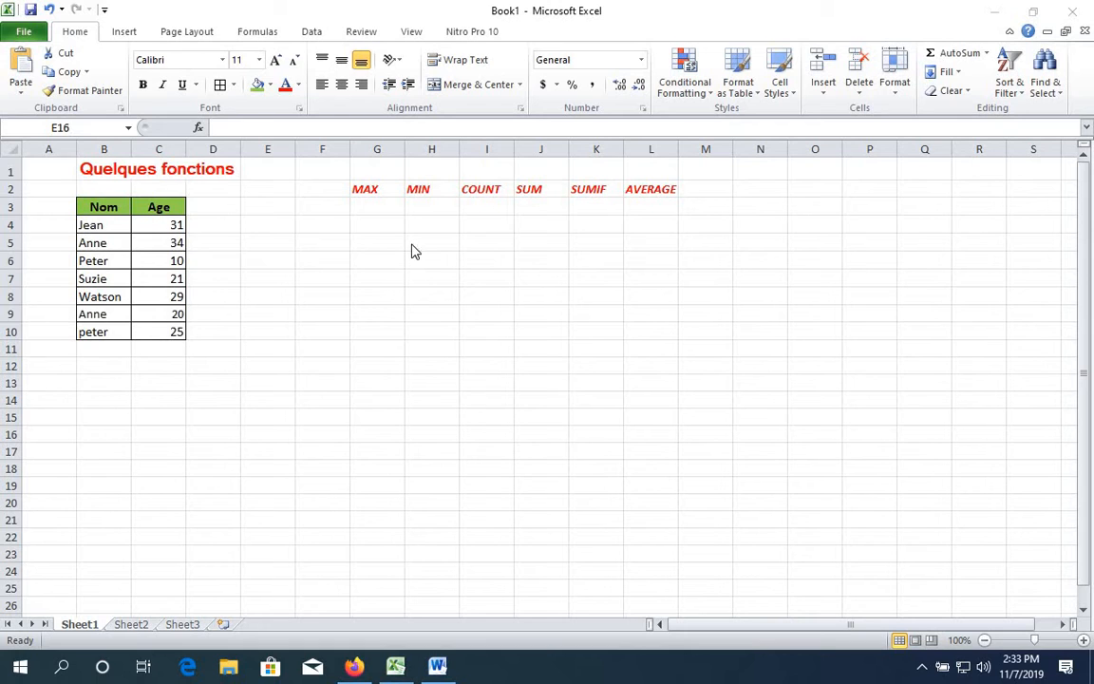
Step: Enter a MAX formula in G3 that returns the highest age in C4:C10
left_click(372, 210)
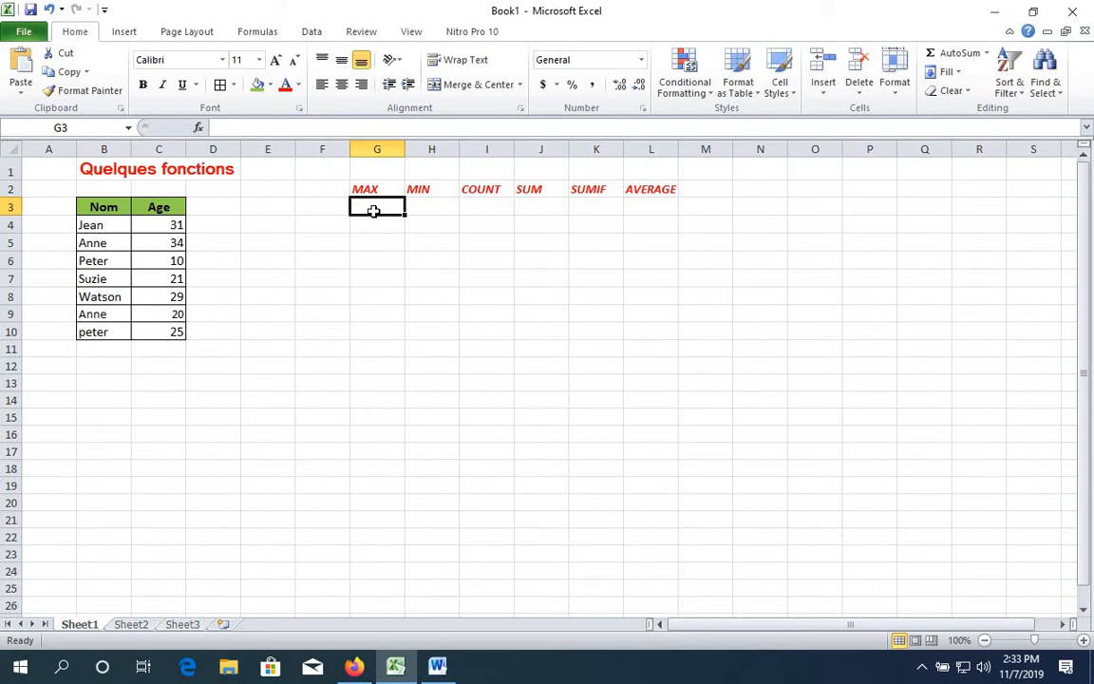
left_click_drag(167, 225, 178, 331)
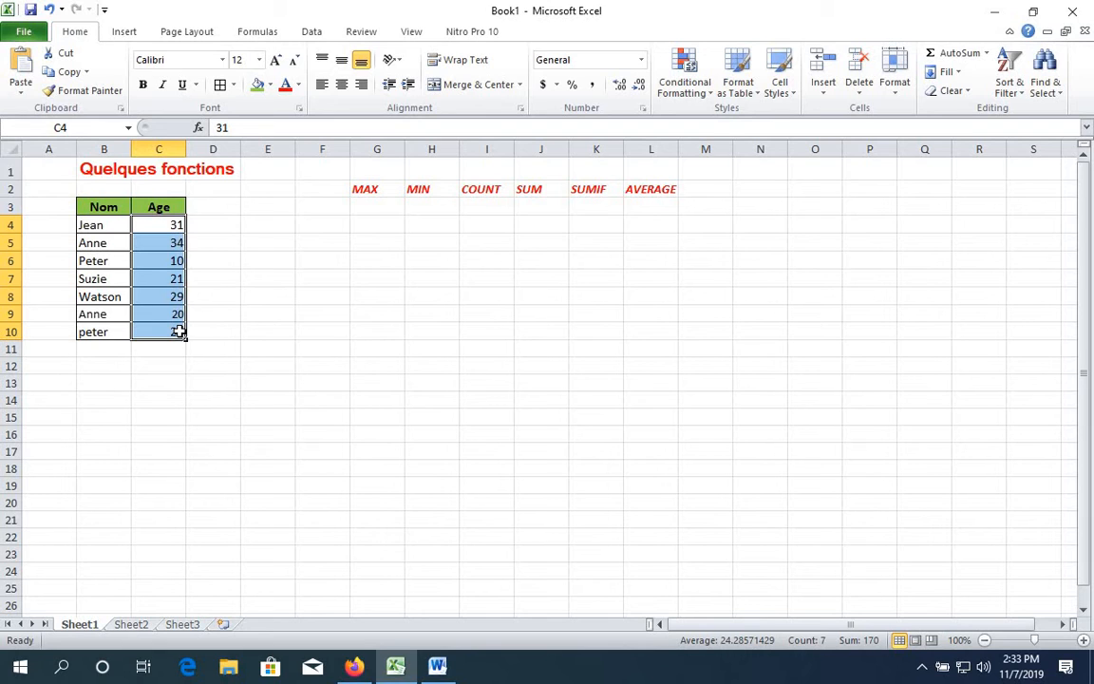
left_click(376, 209)
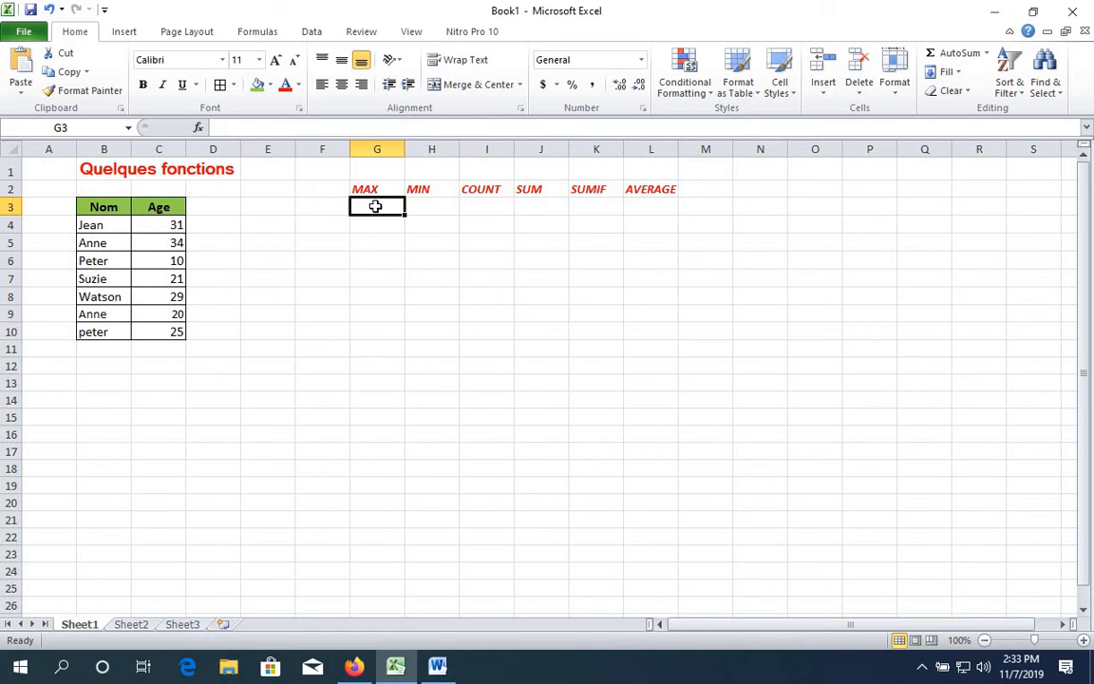
type("=max")
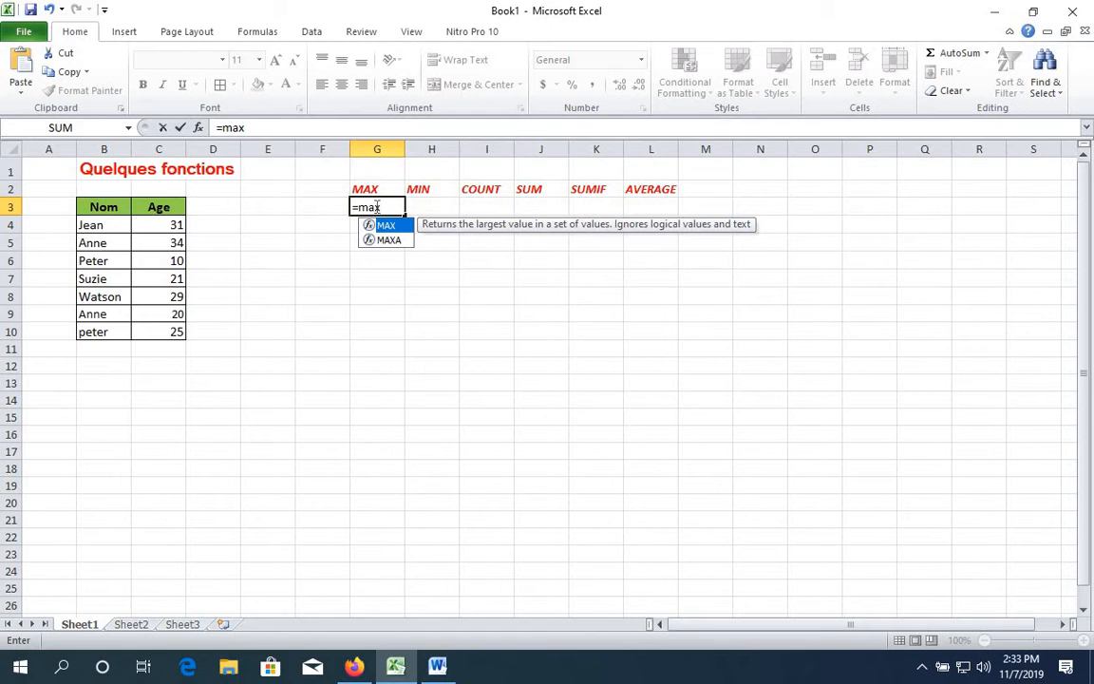
type("(")
left_click(165, 228)
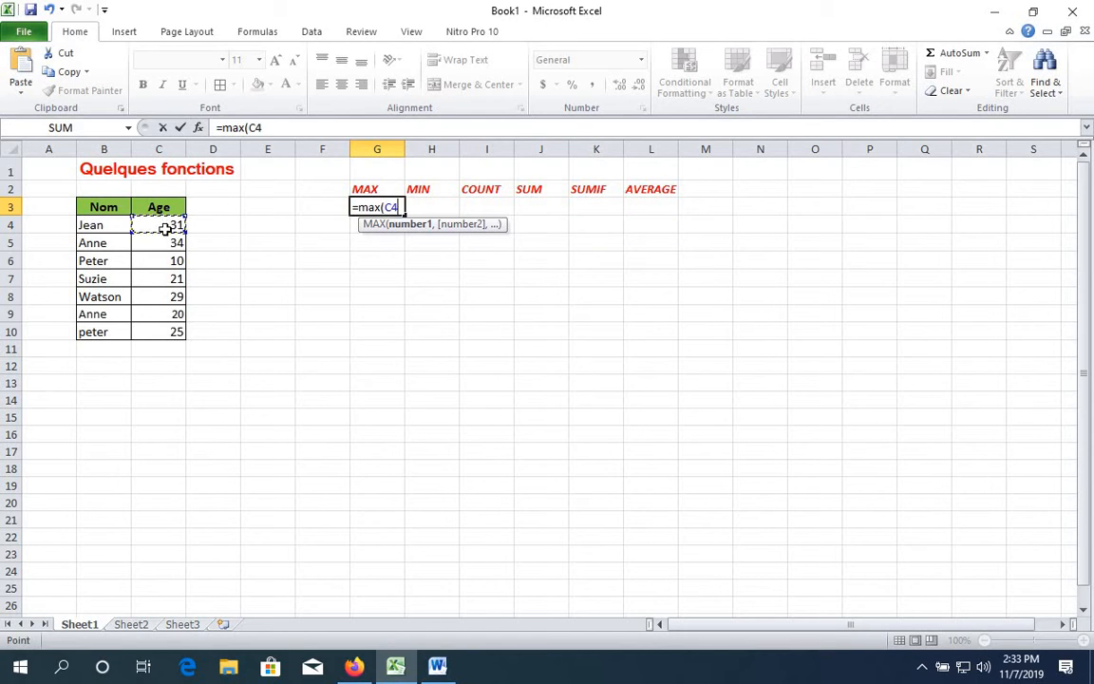
left_click_drag(165, 228, 168, 330)
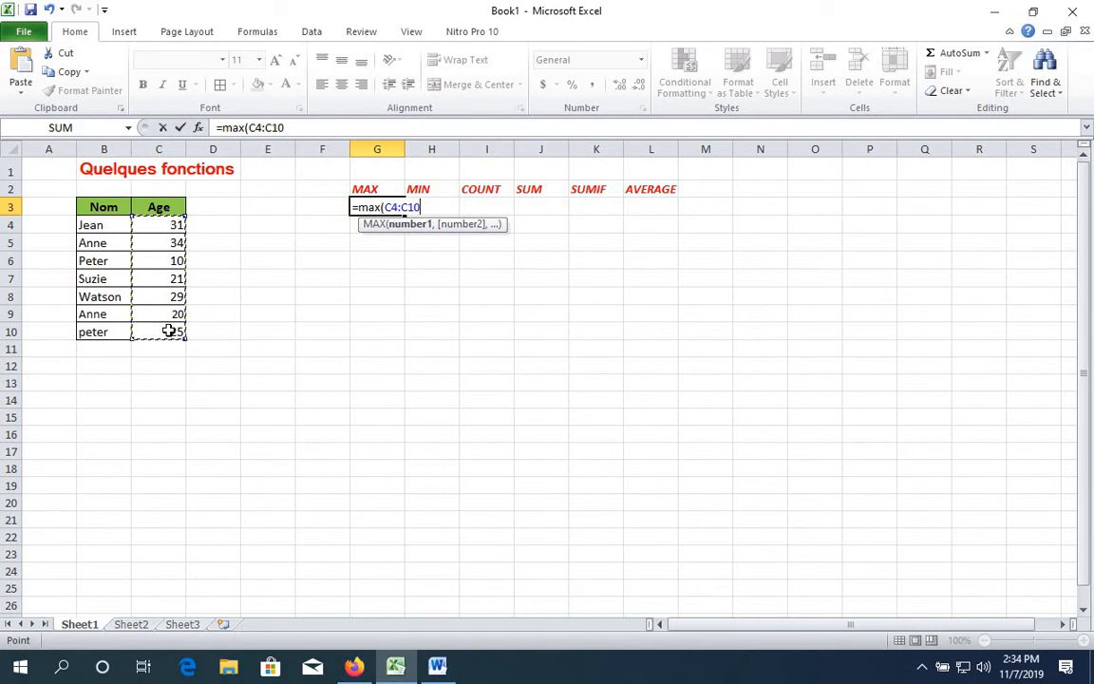
type(")")
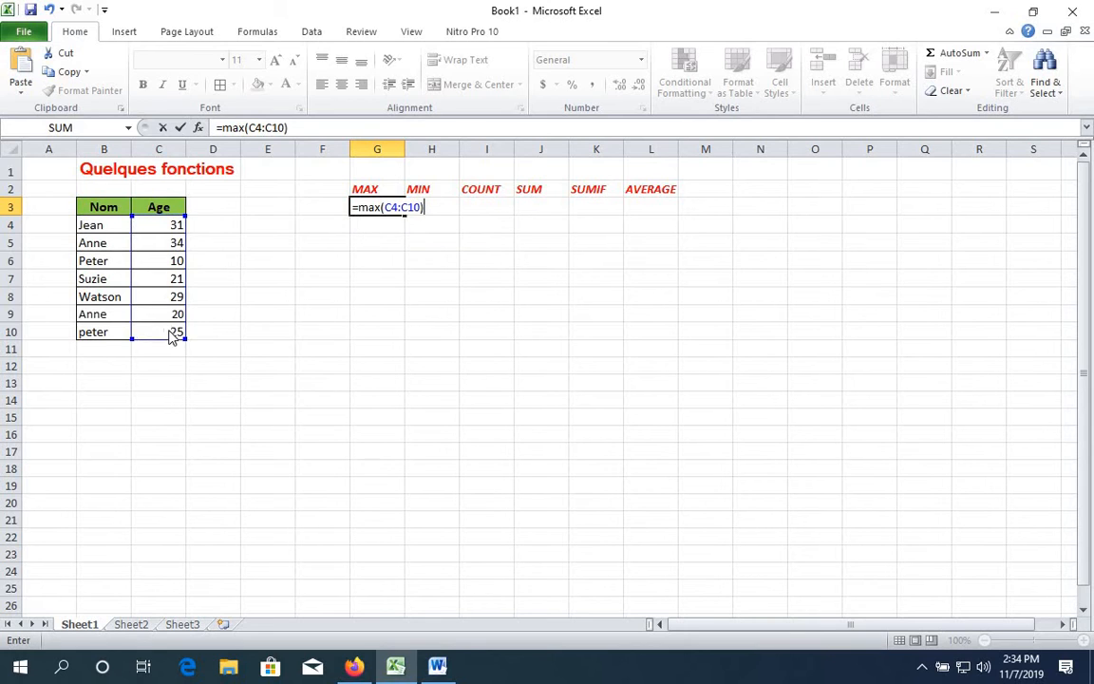
key("Return")
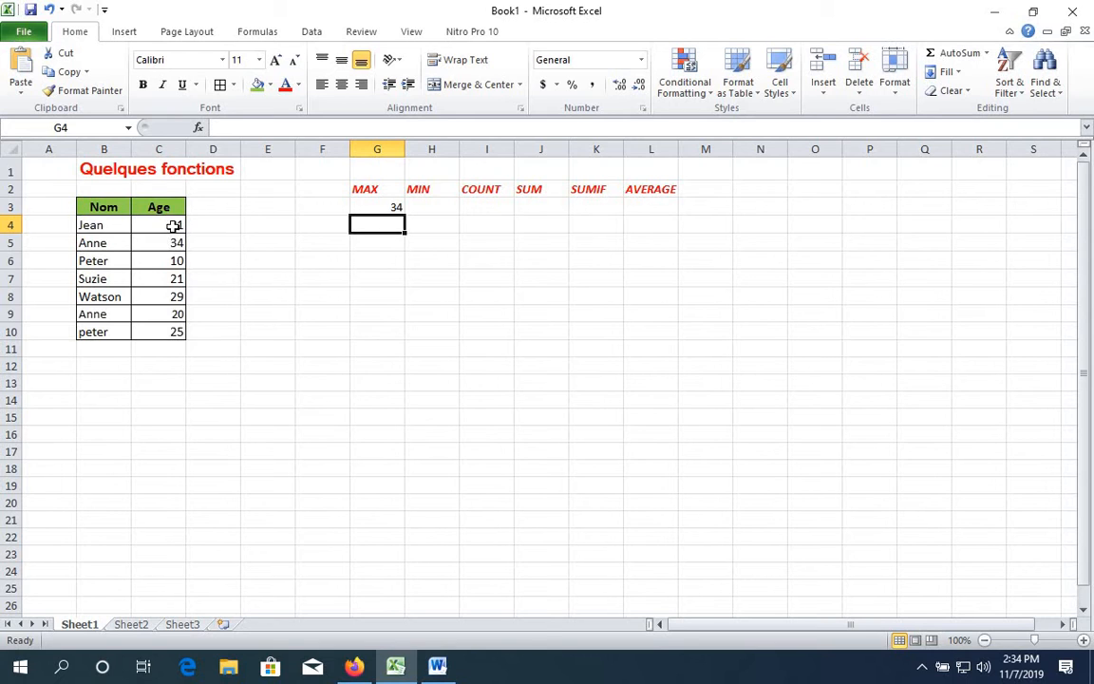
Step: Enter a MIN formula in H3 that returns the lowest age in C4:C10
left_click(437, 210)
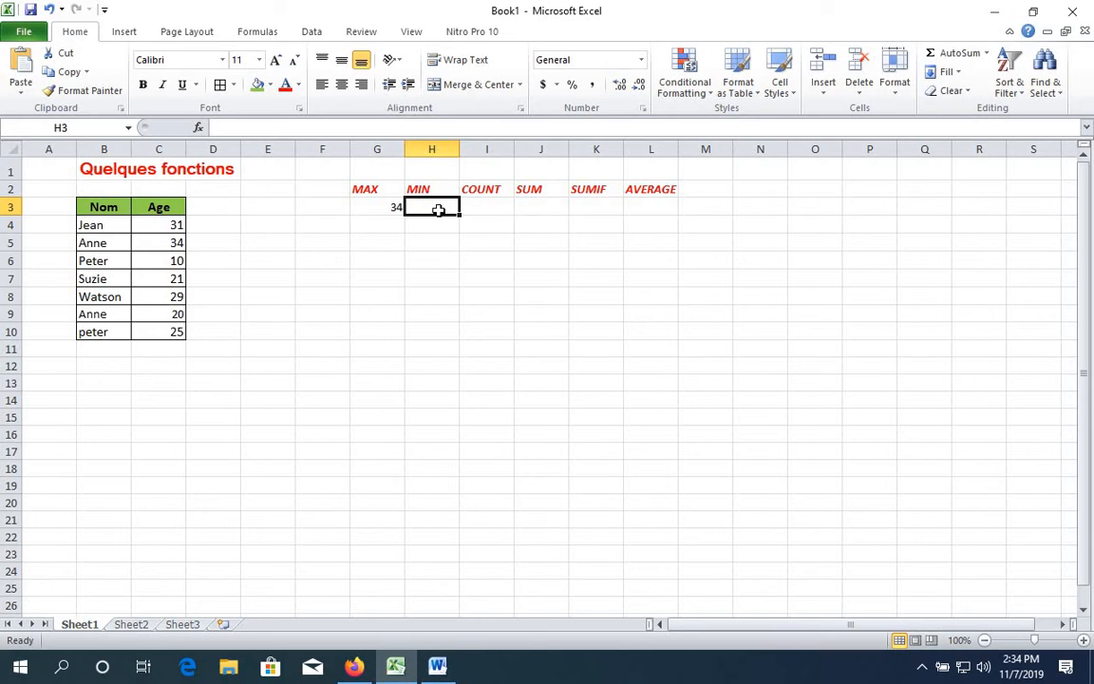
type("=")
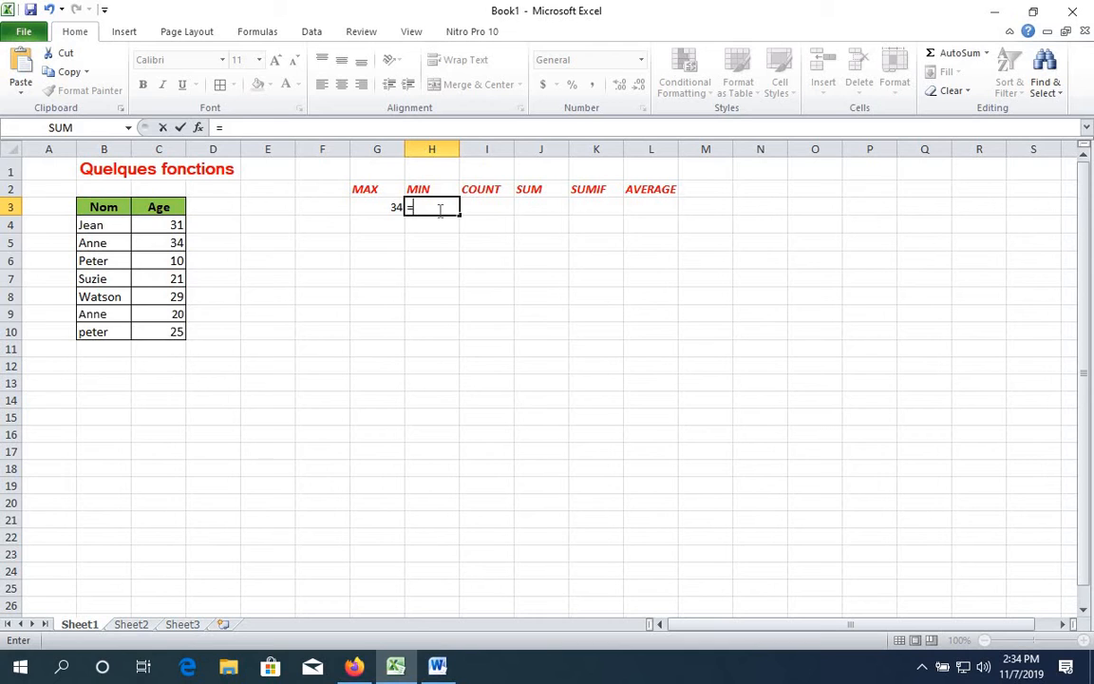
type("min")
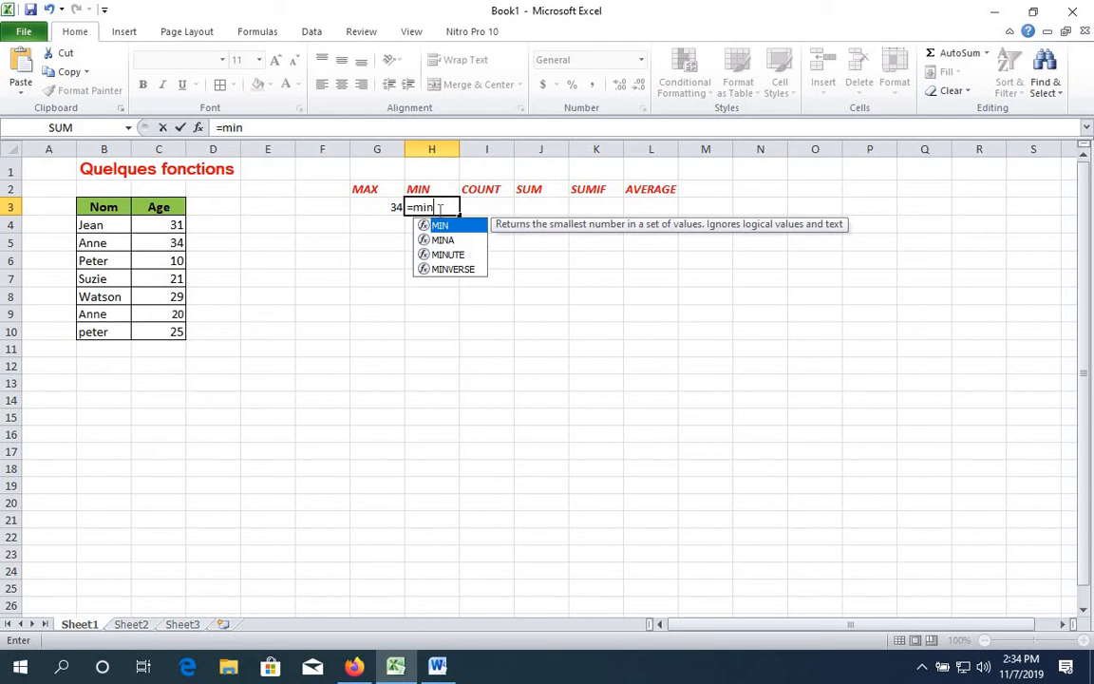
type("(")
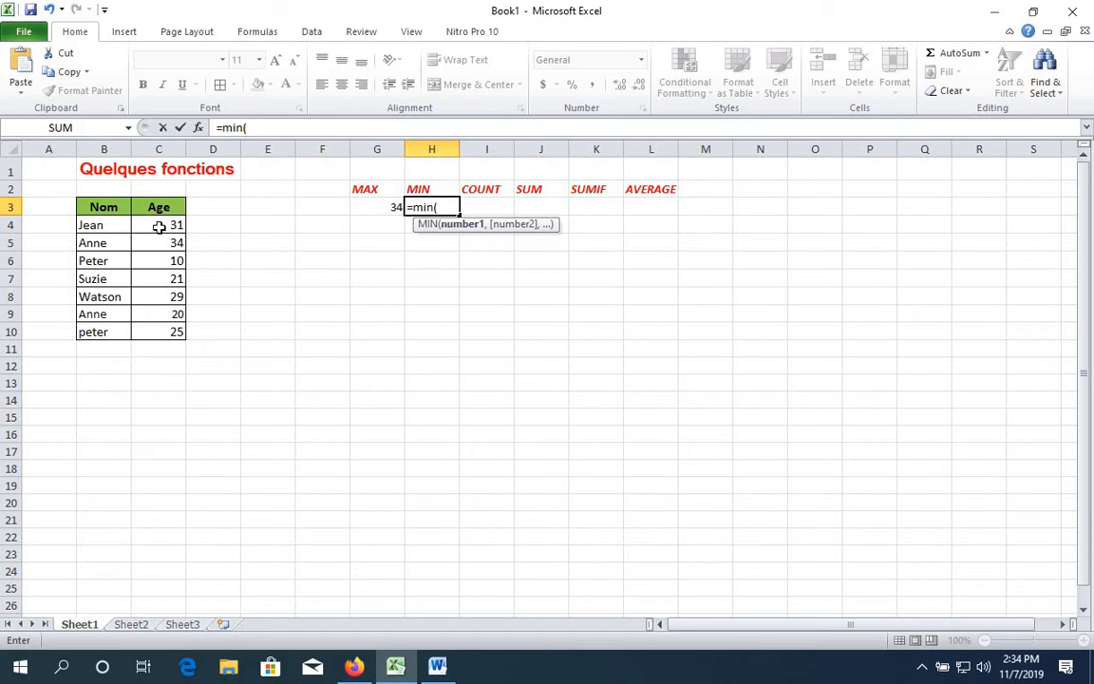
left_click_drag(158, 227, 167, 329)
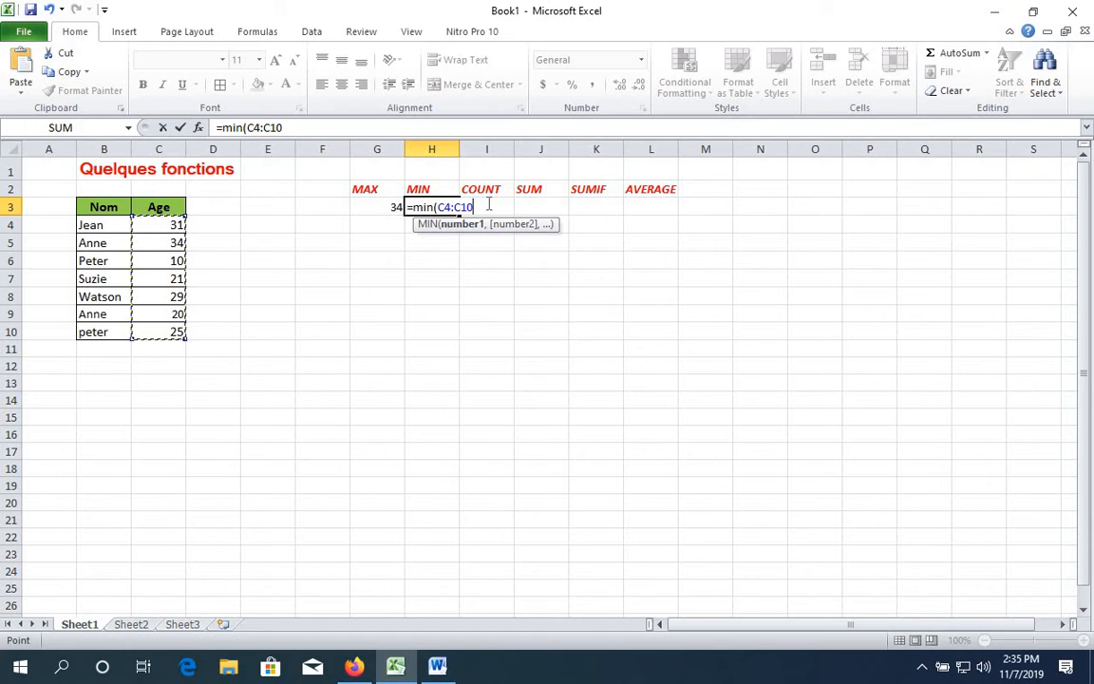
type(")")
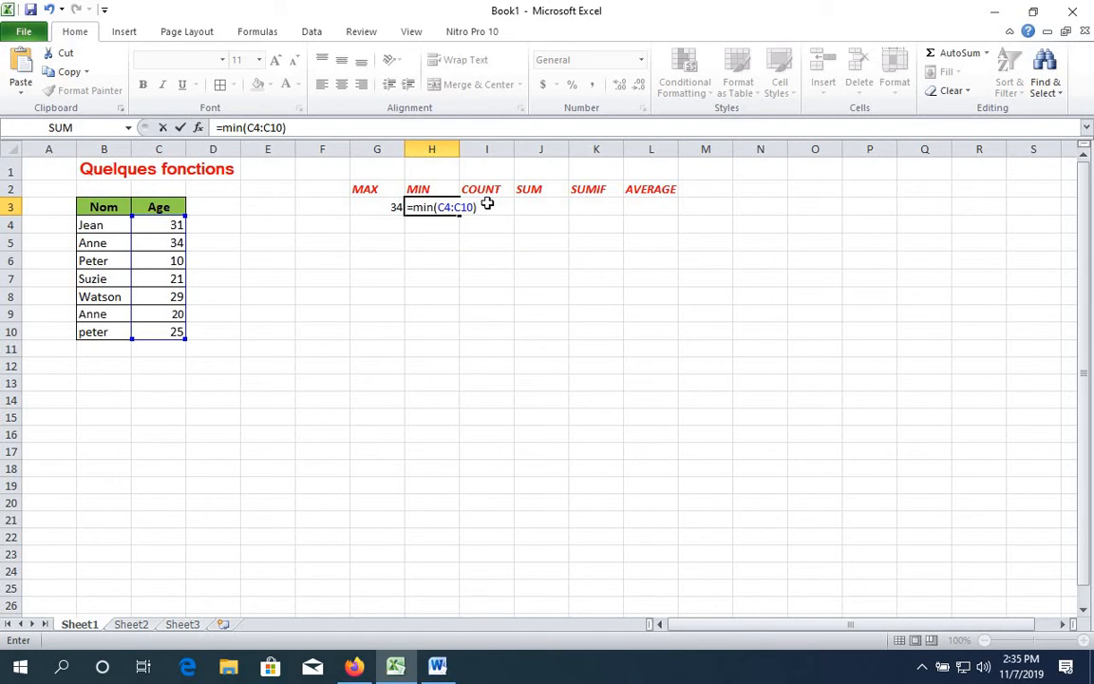
key("Return")
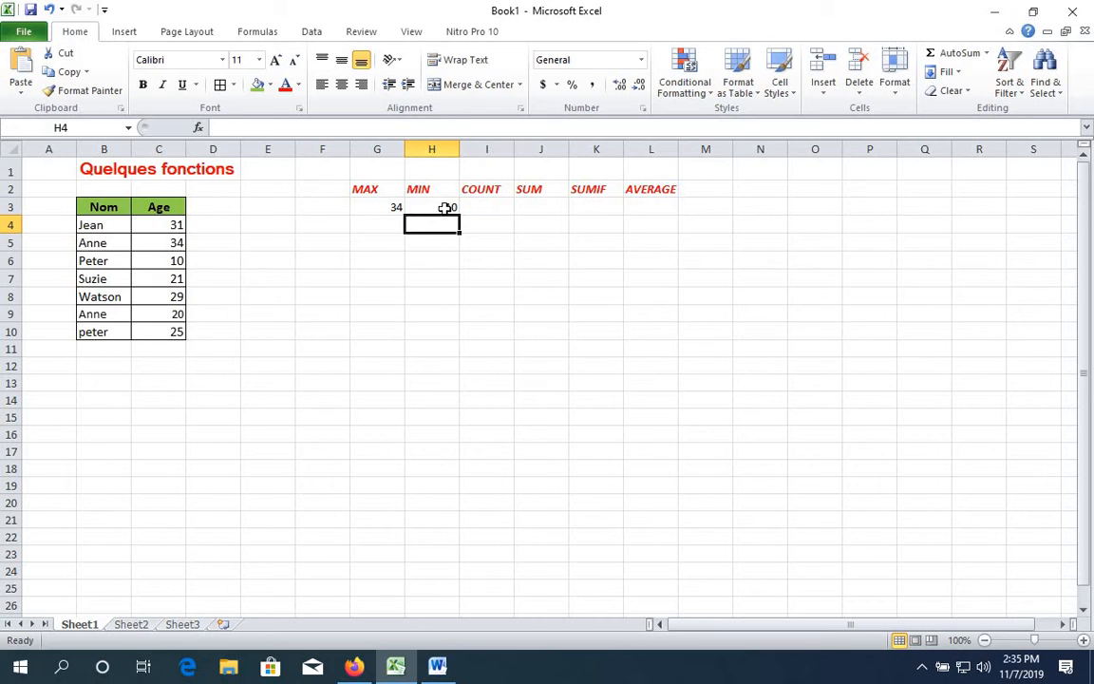
left_click(444, 208)
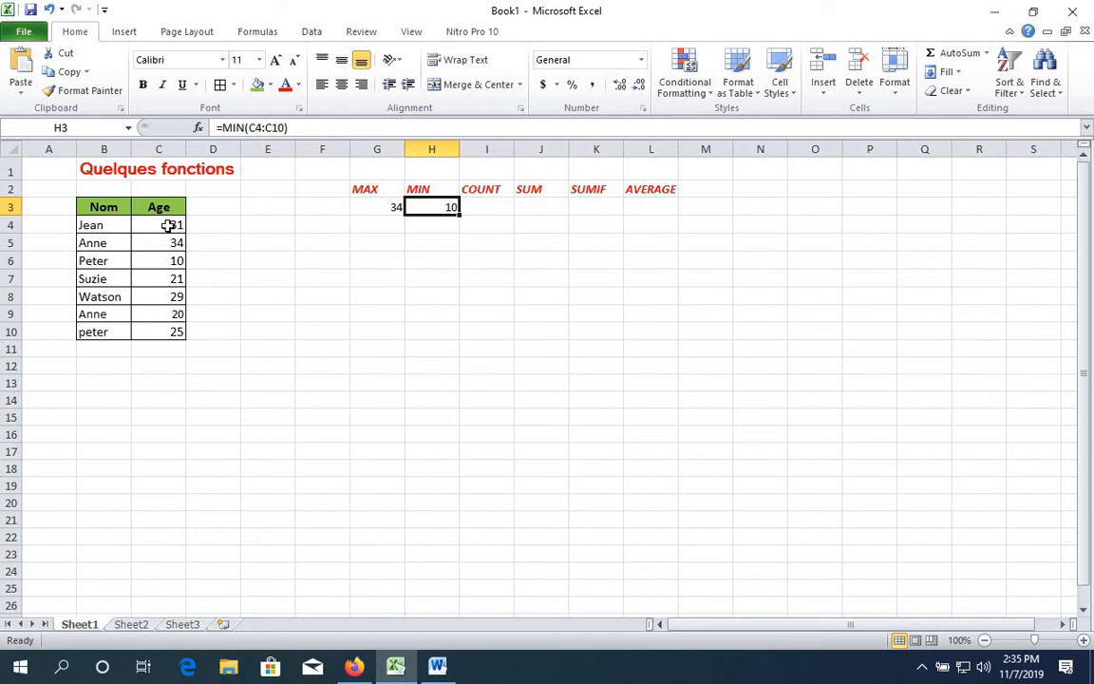
left_click_drag(167, 228, 174, 331)
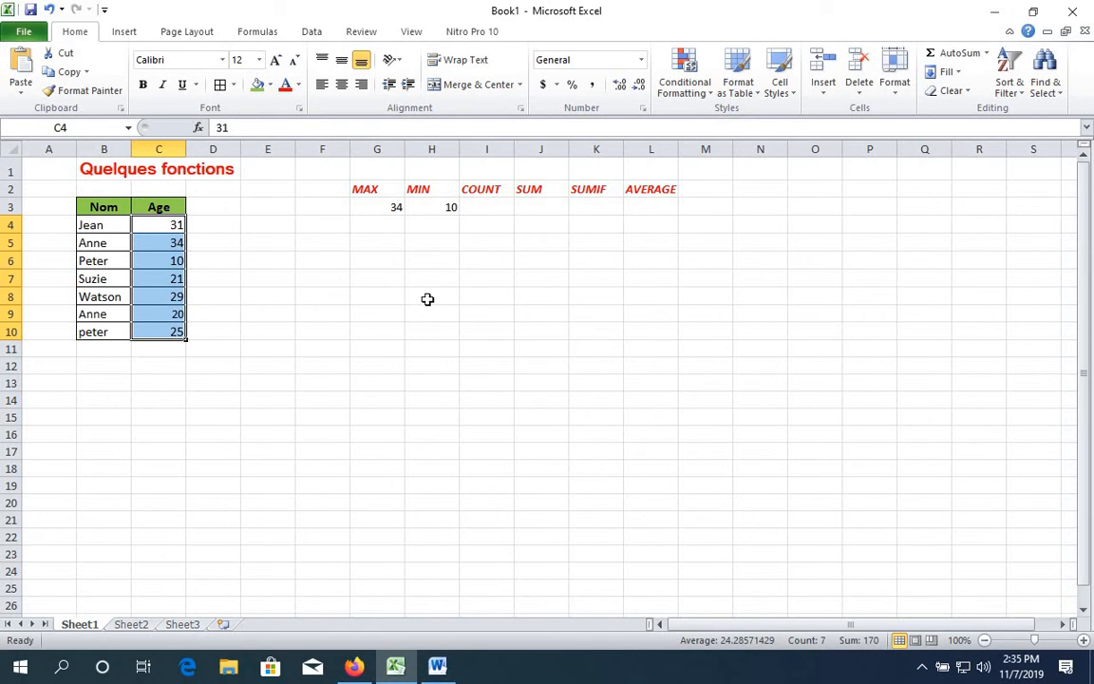
left_click(430, 208)
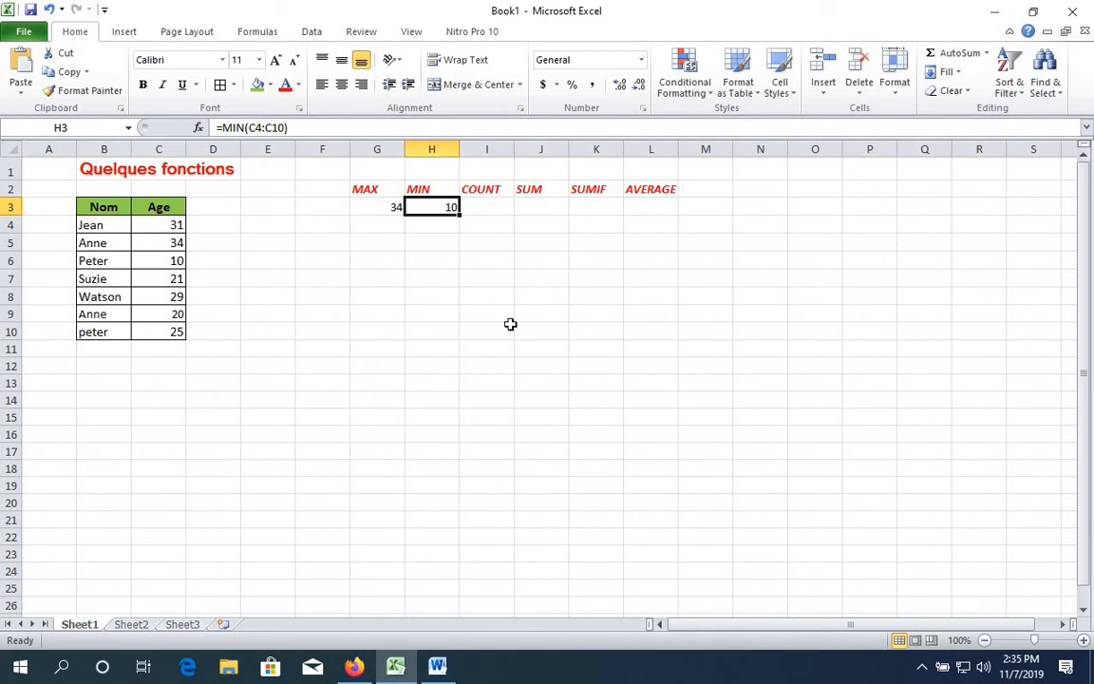
Step: Enter a COUNT formula in I3 that counts the numeric entries in C4:C10
left_click(488, 207)
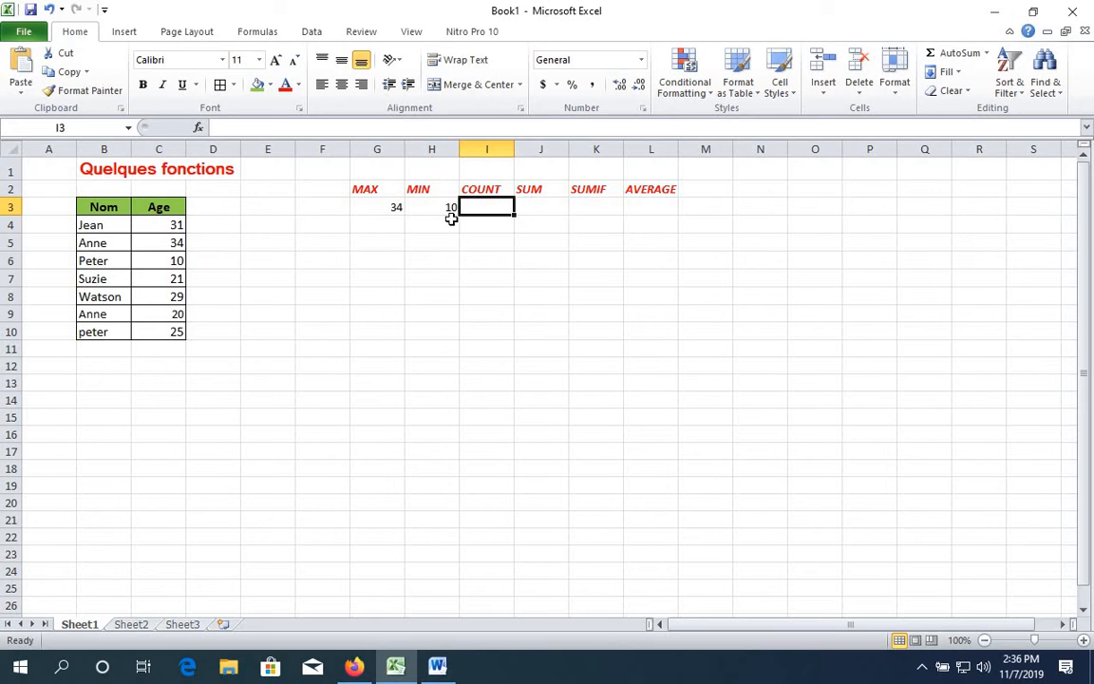
type("=coun")
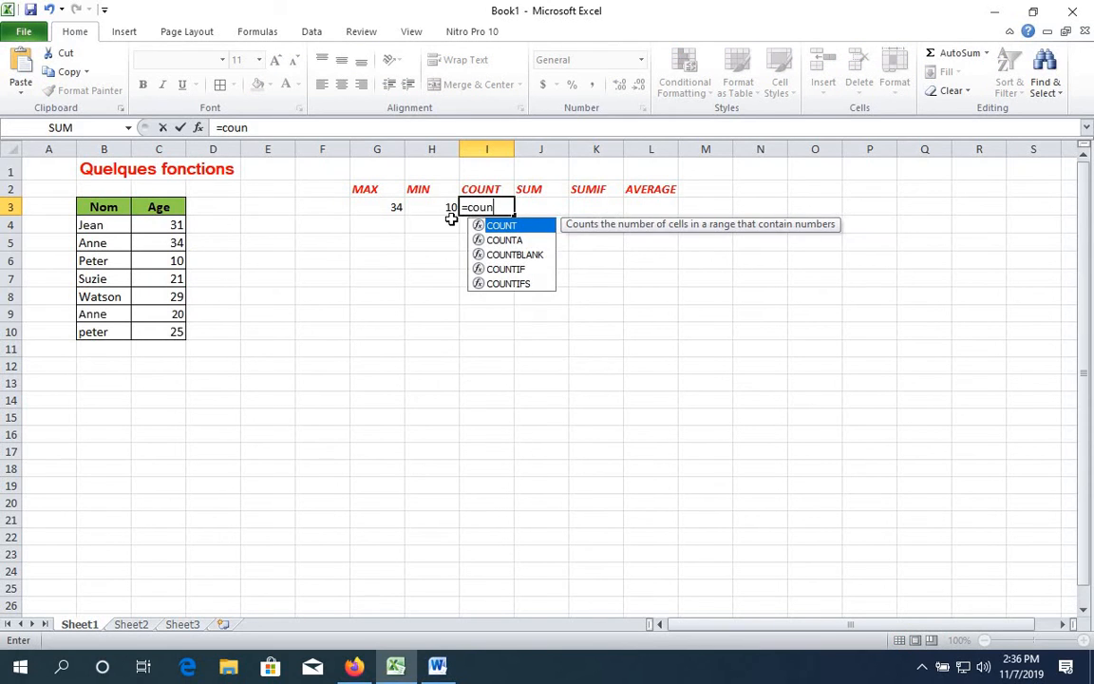
type("t(")
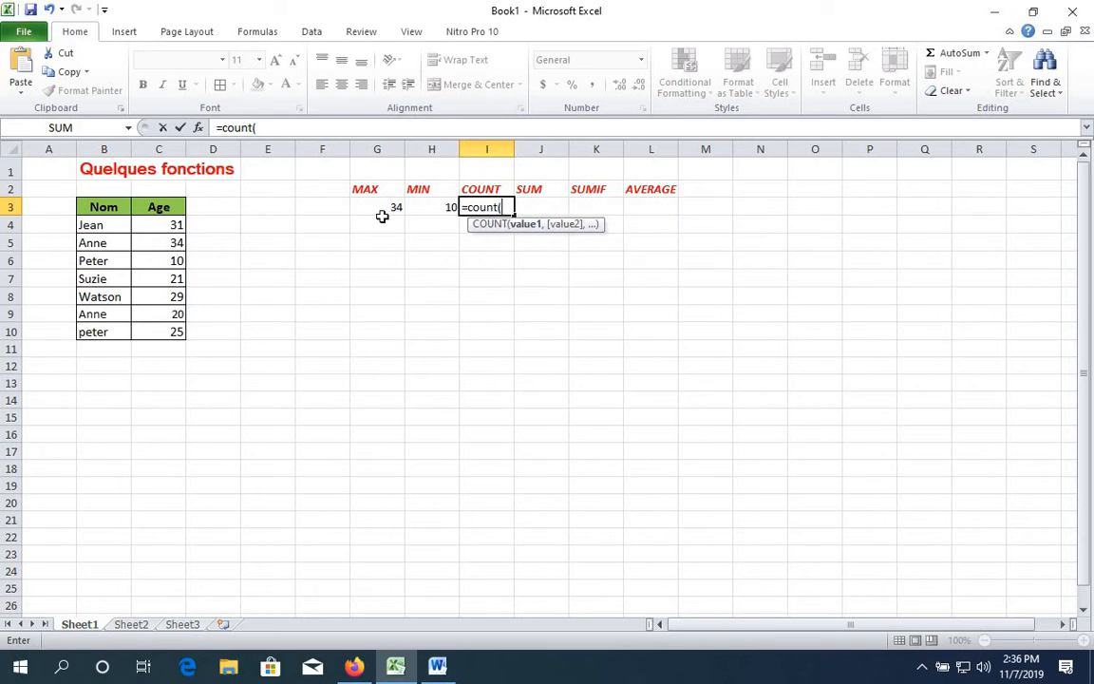
left_click(159, 225)
left_click_drag(159, 225, 166, 328)
type(")")
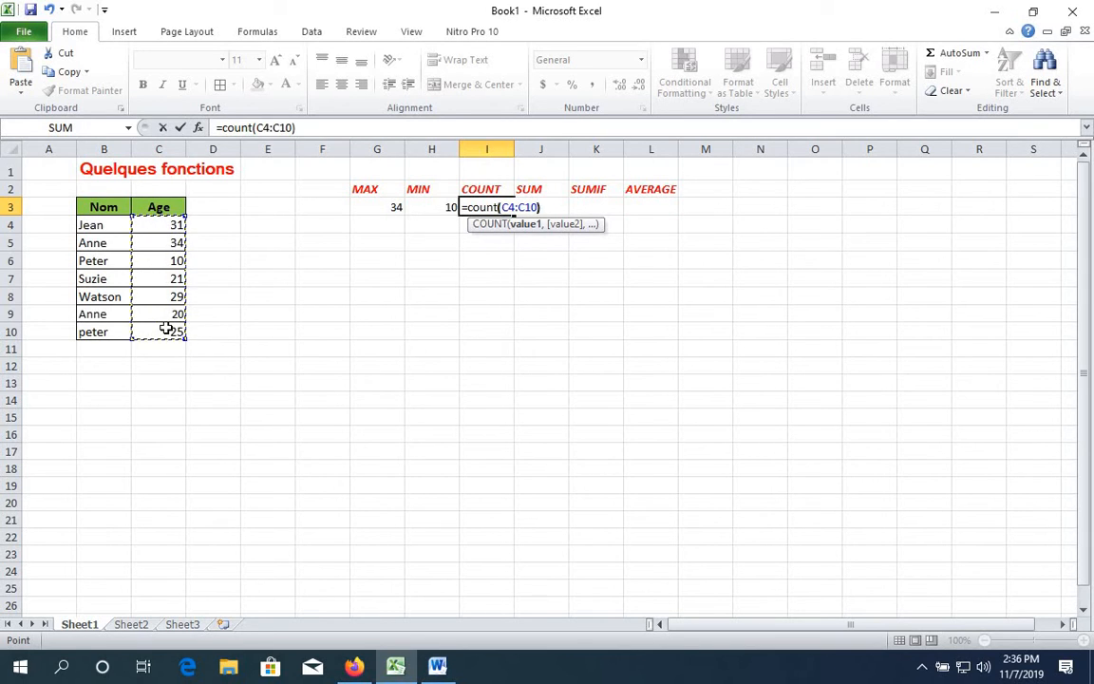
key("Return")
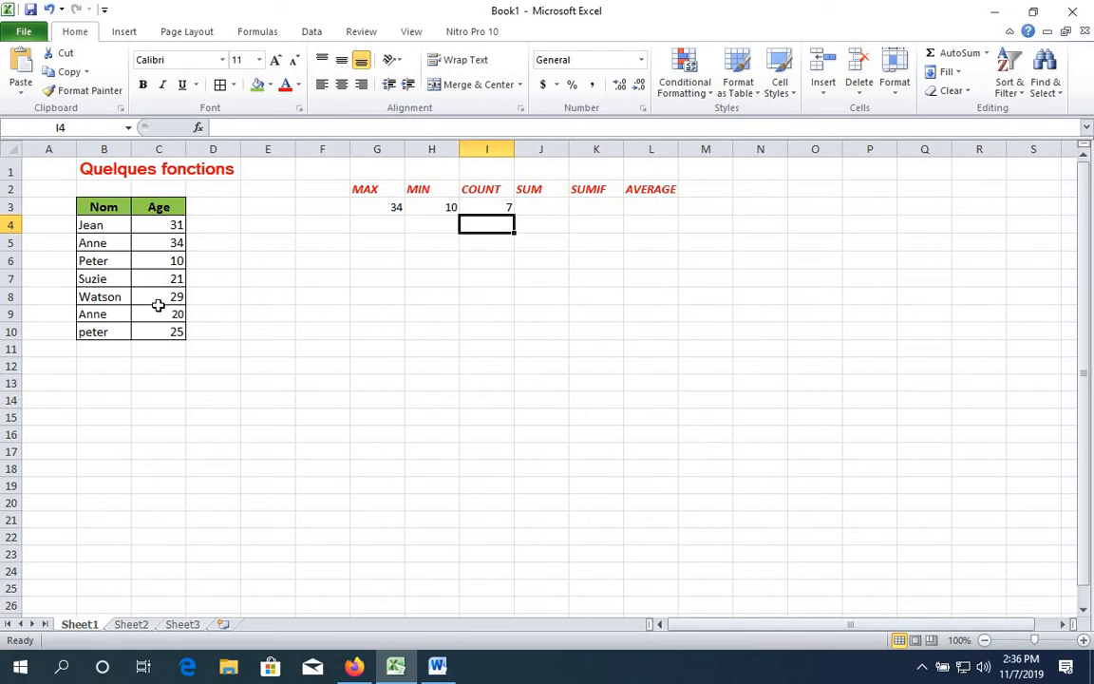
Step: Enter a SUM formula in J3 that adds up the ages in C4:C10
left_click(540, 213)
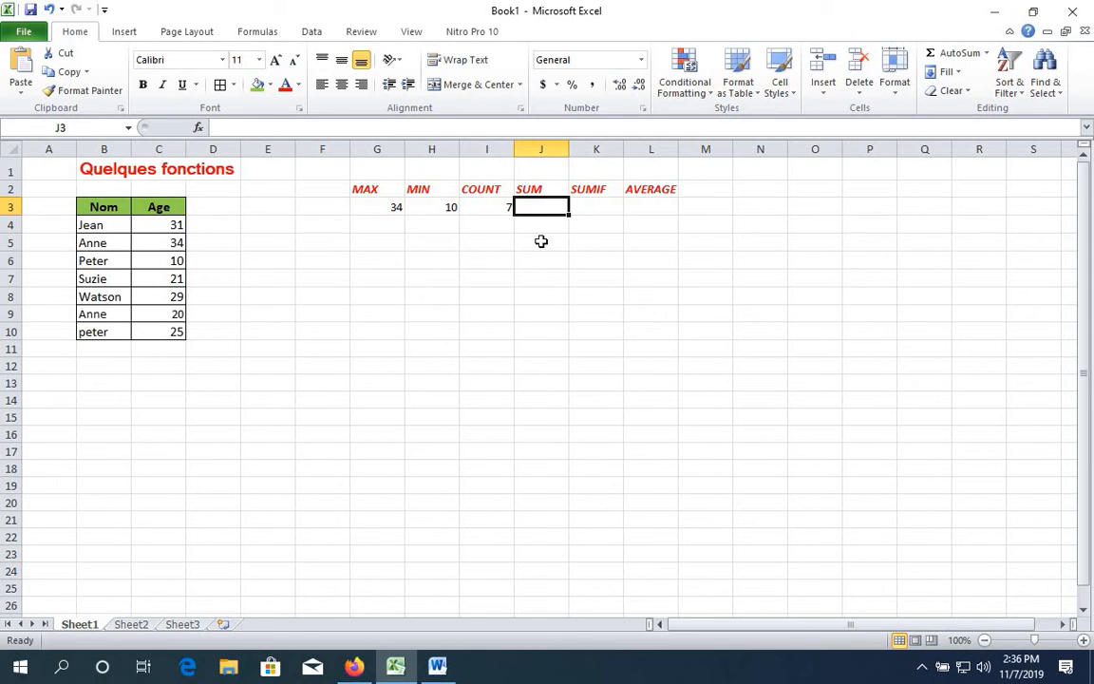
type("=")
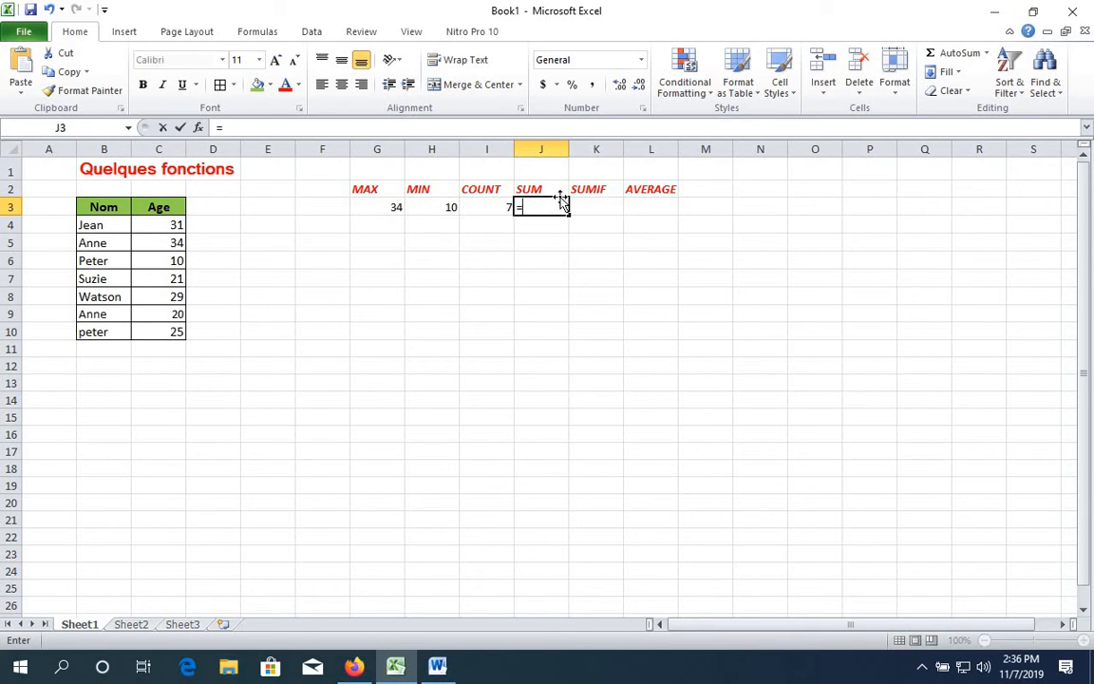
type("sum(")
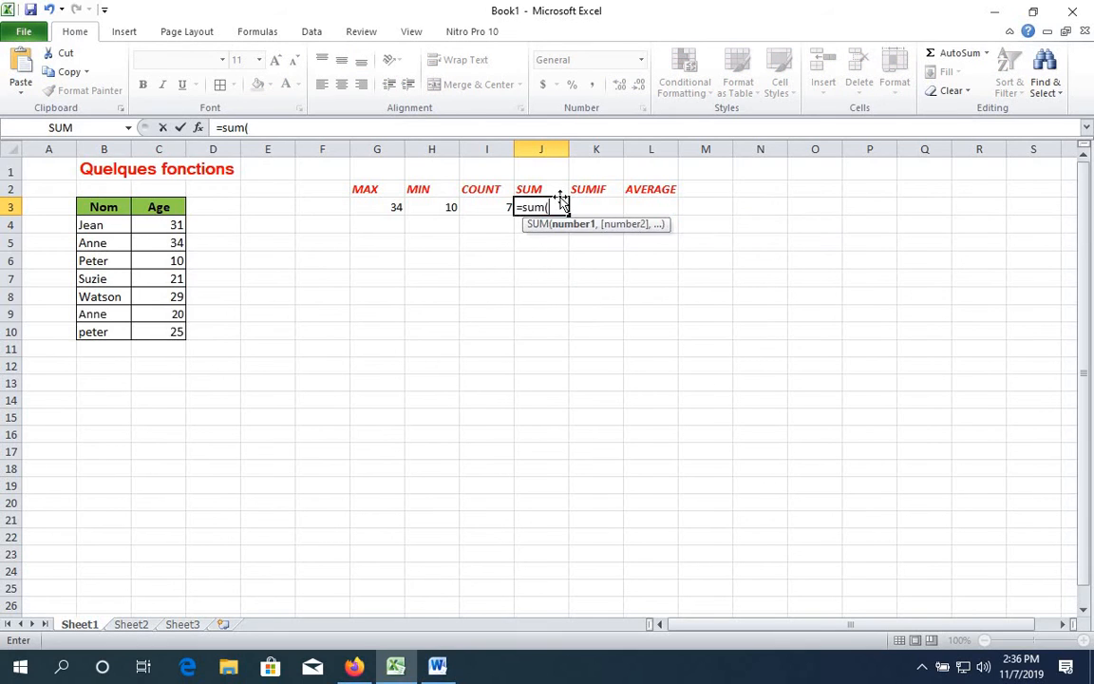
left_click_drag(167, 222, 175, 326)
type(")")
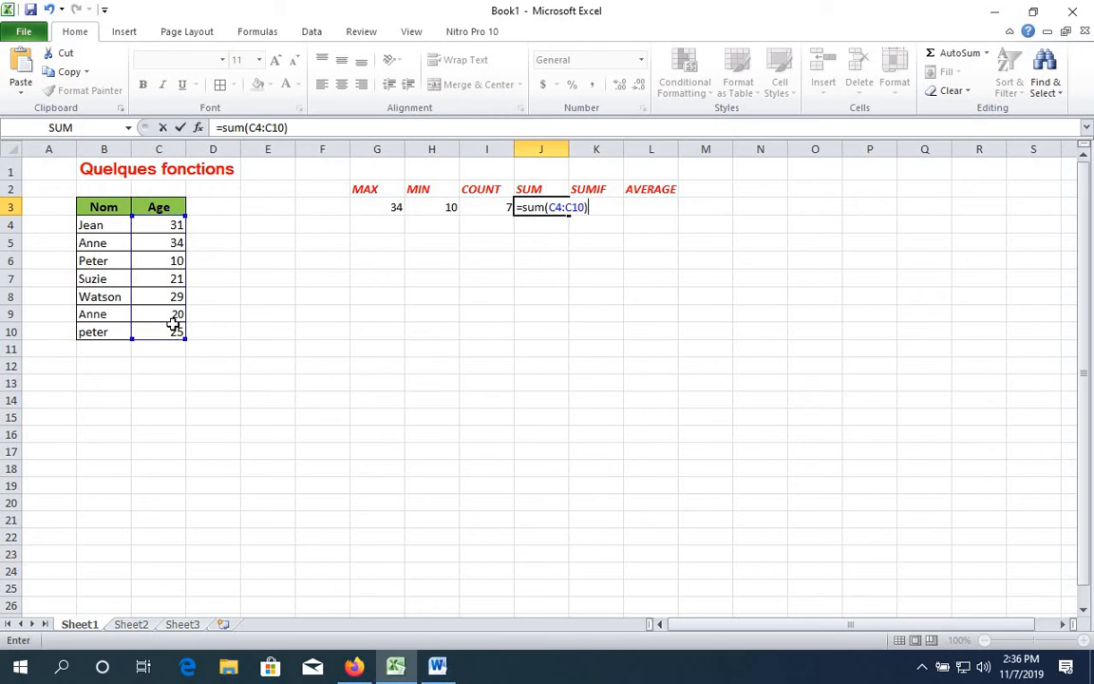
key("Return")
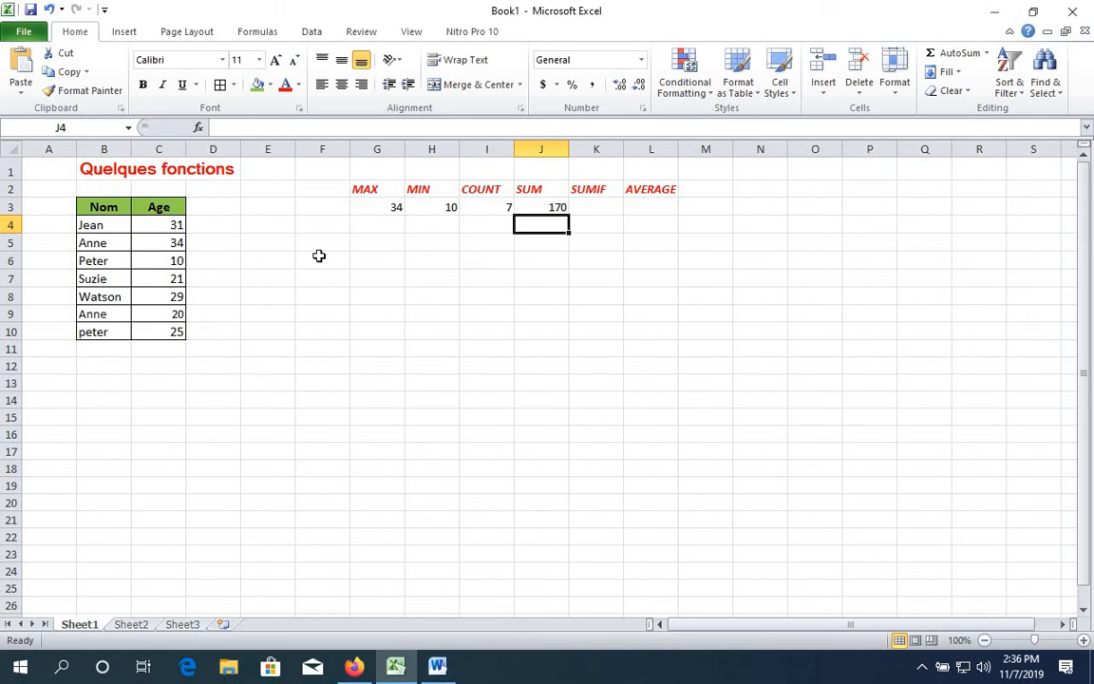
Step: Start a SUMIF formula in K3 with the names in B4:B10 as the criteria range
left_click(606, 210)
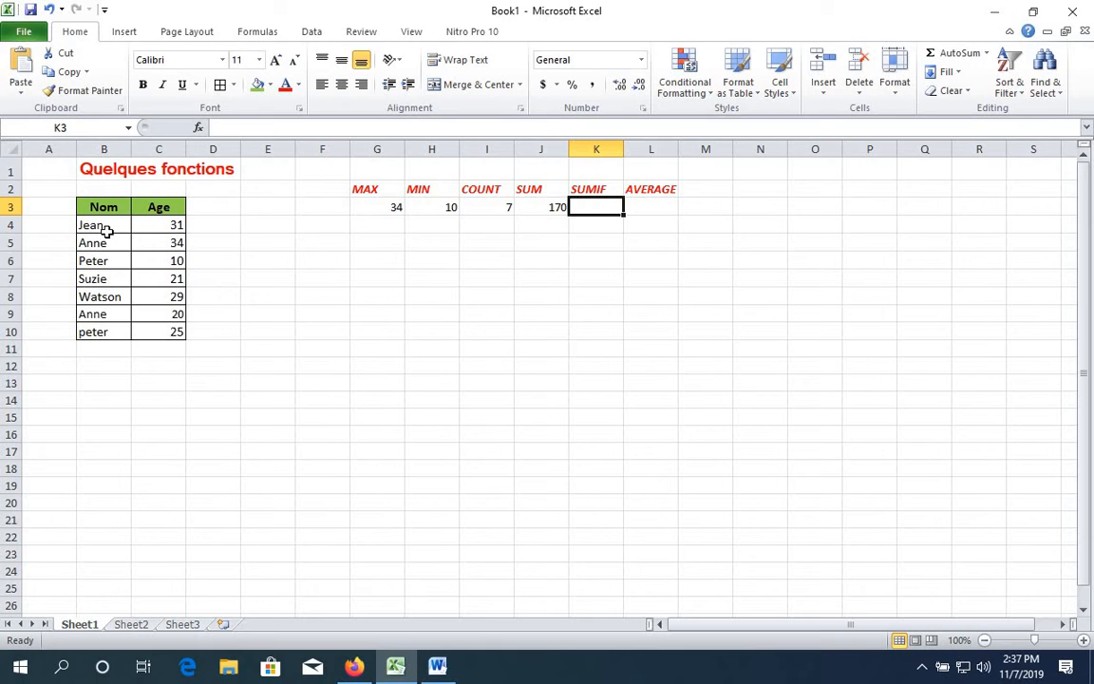
left_click_drag(73, 227, 100, 328)
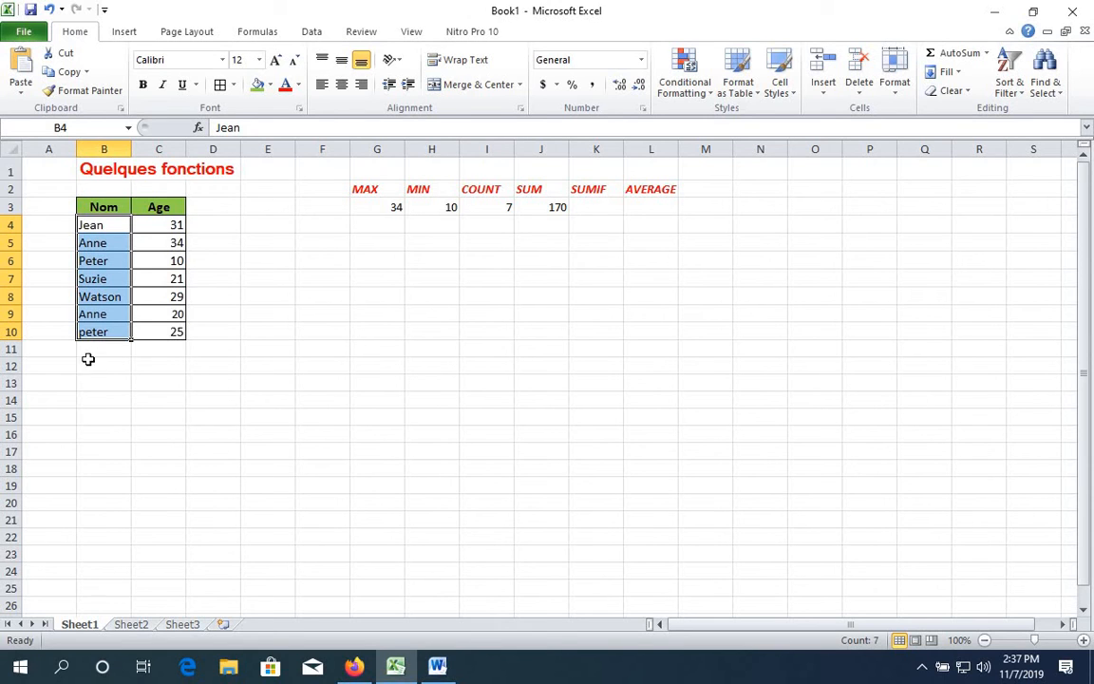
left_click(438, 386)
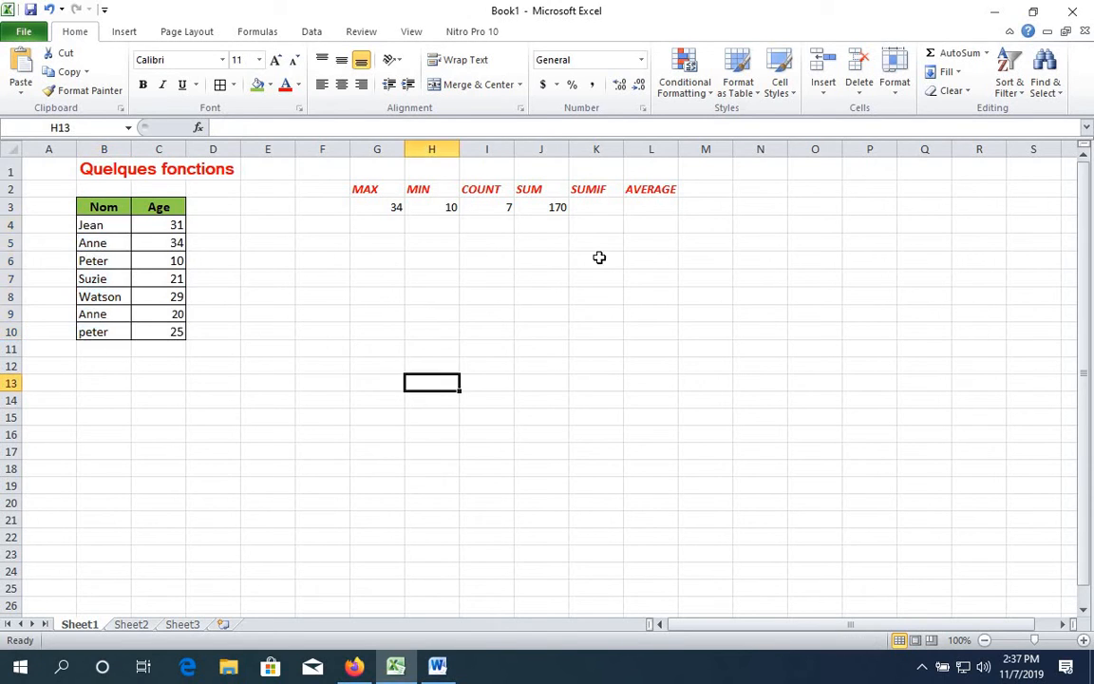
left_click(598, 210)
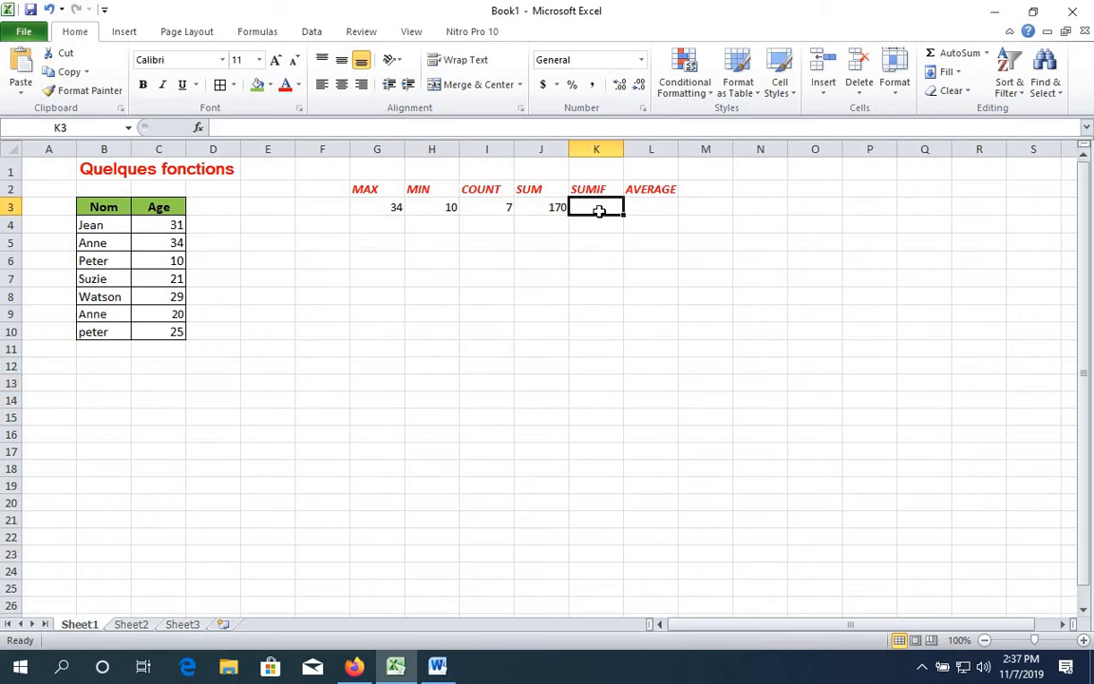
type("=sumif")
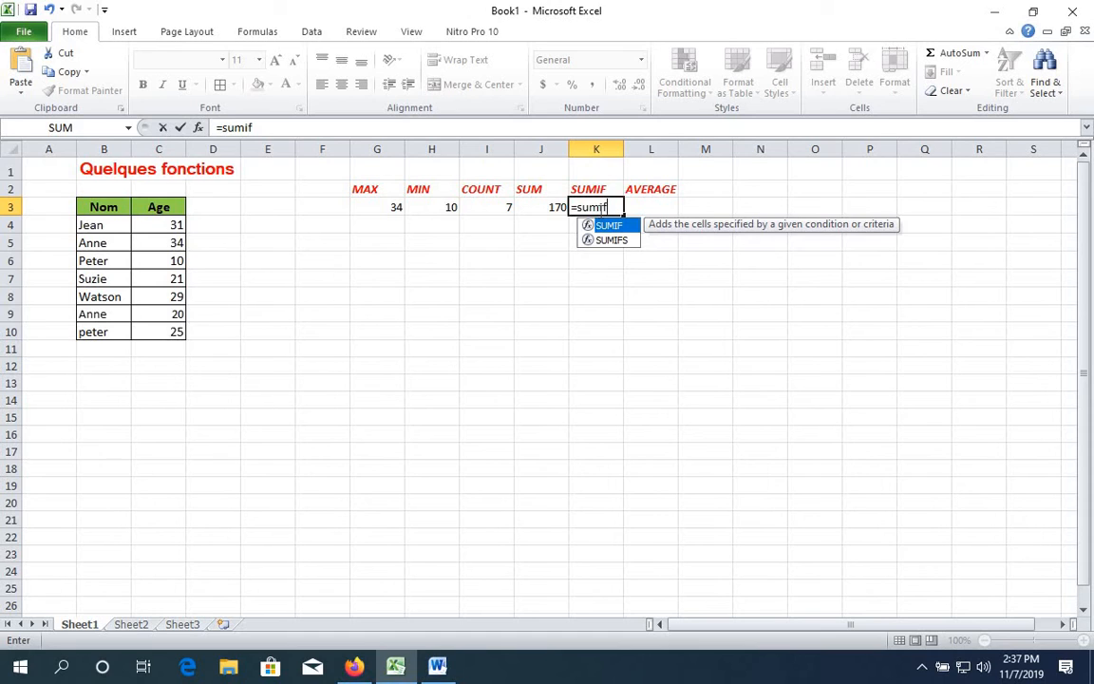
type("(")
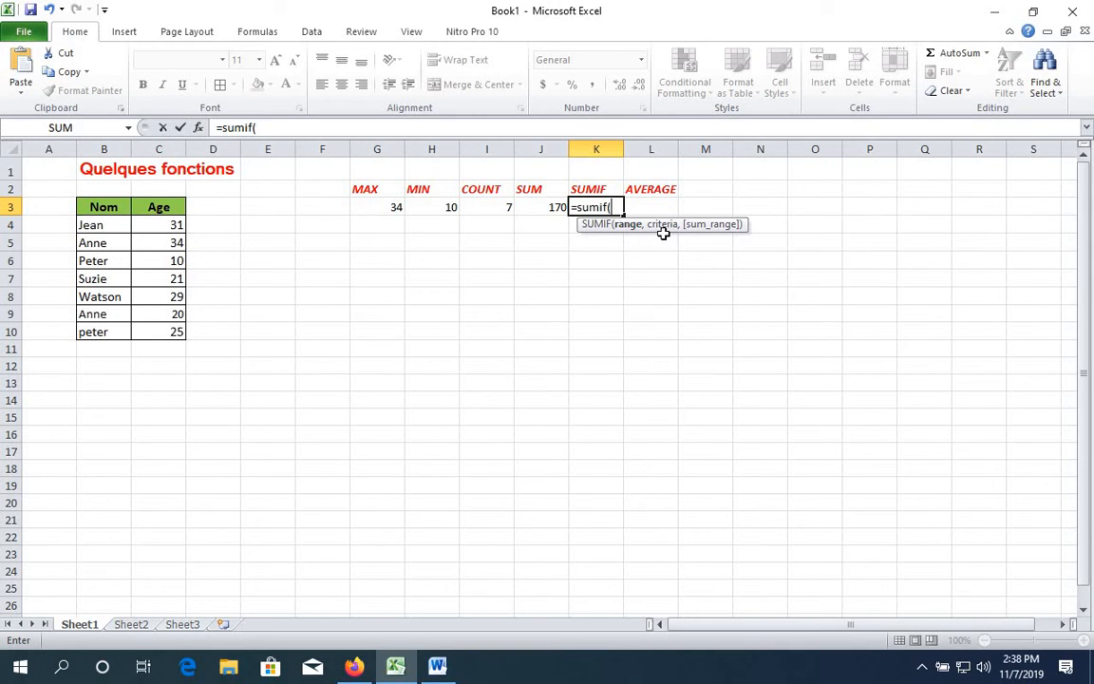
left_click(102, 228)
left_click_drag(103, 228, 104, 330)
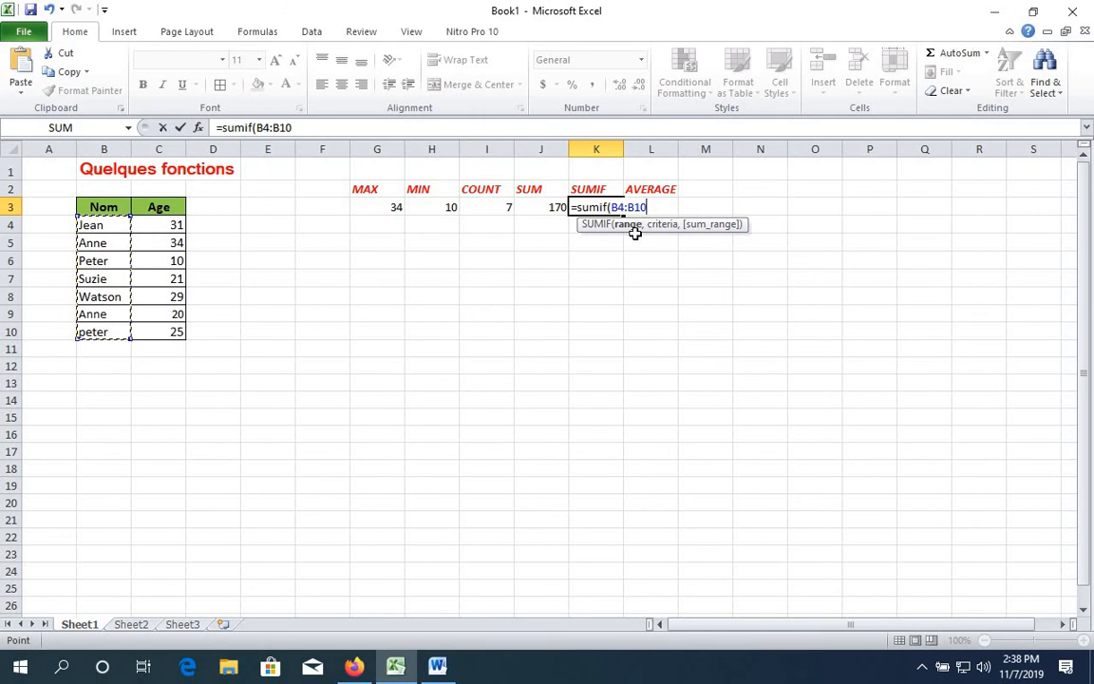
type(",")
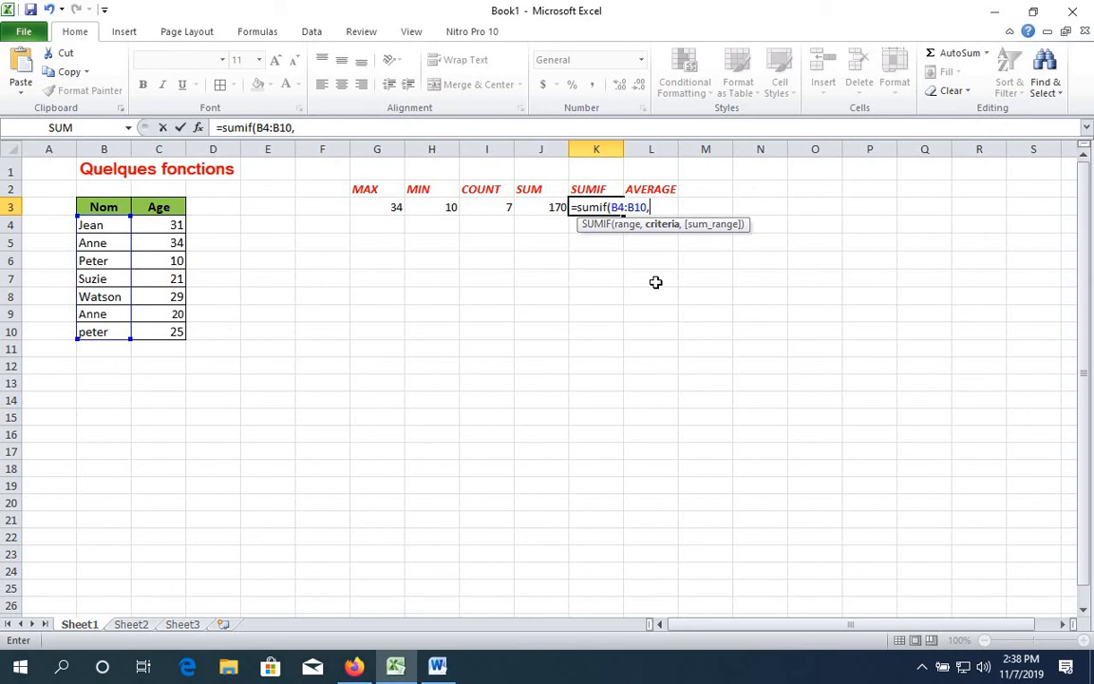
Step: Set the SUMIF criterion to the name shown in B6, written as text in double quotes
type("\"\"")
left_click(654, 206)
type("Pter")
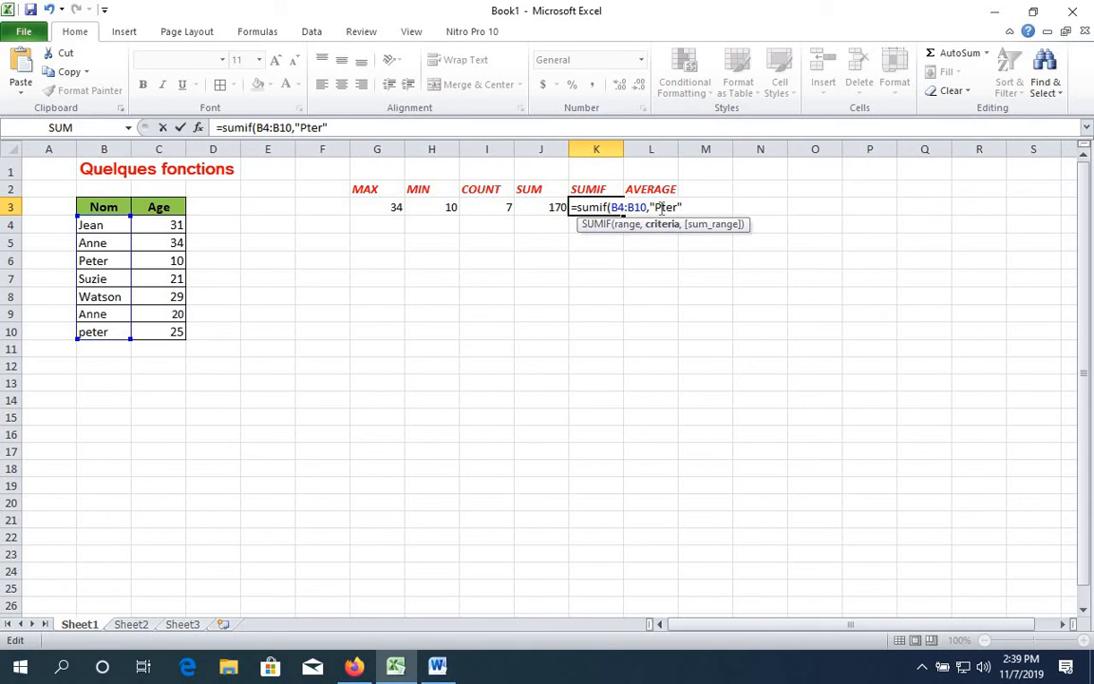
left_click(662, 207)
type("e")
left_click(694, 207)
double_click(670, 207)
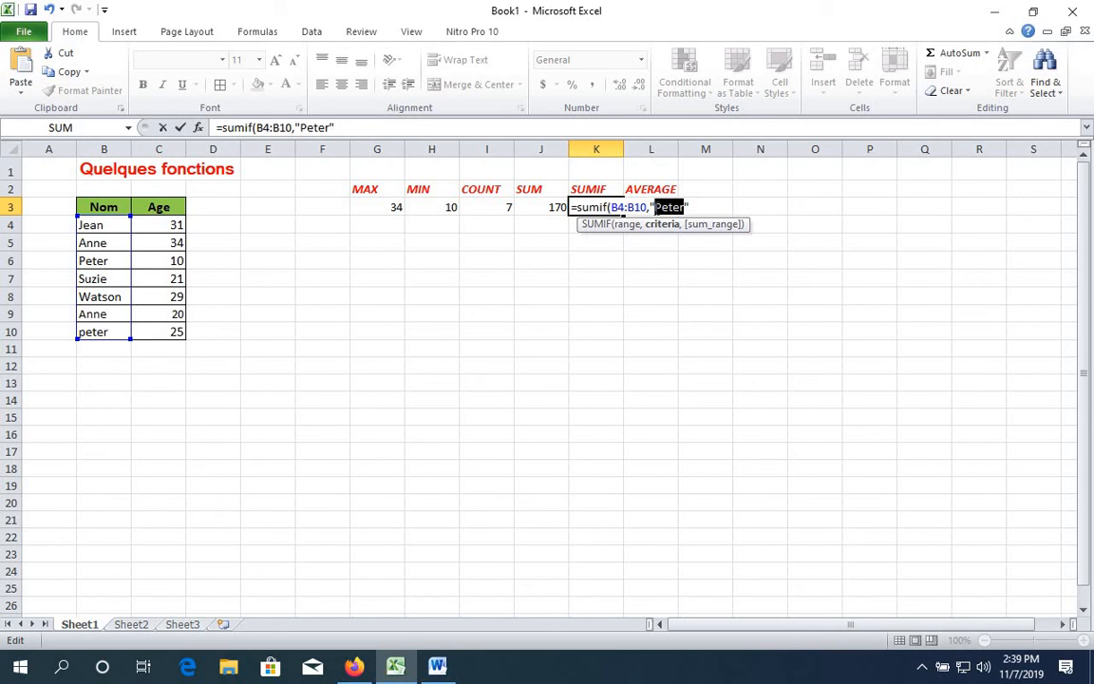
left_click(695, 207)
type(",")
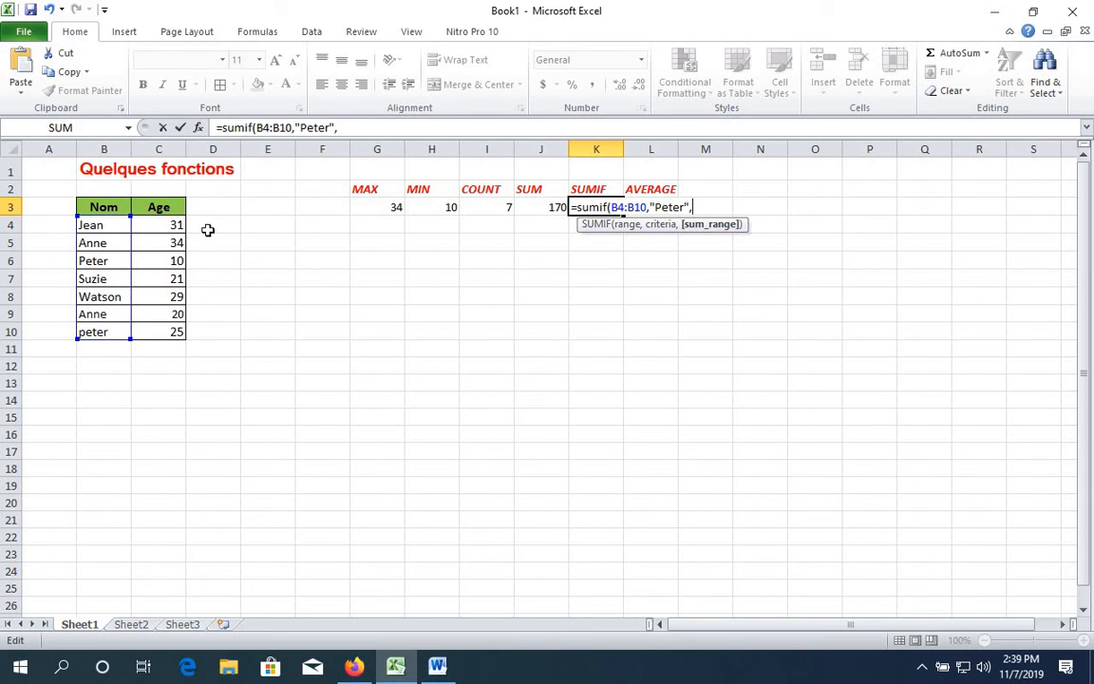
Step: Complete the SUMIF formula in K3 with C4:C10 as the sum range and check the matching ages in C6 and C10
left_click_drag(175, 224, 176, 330)
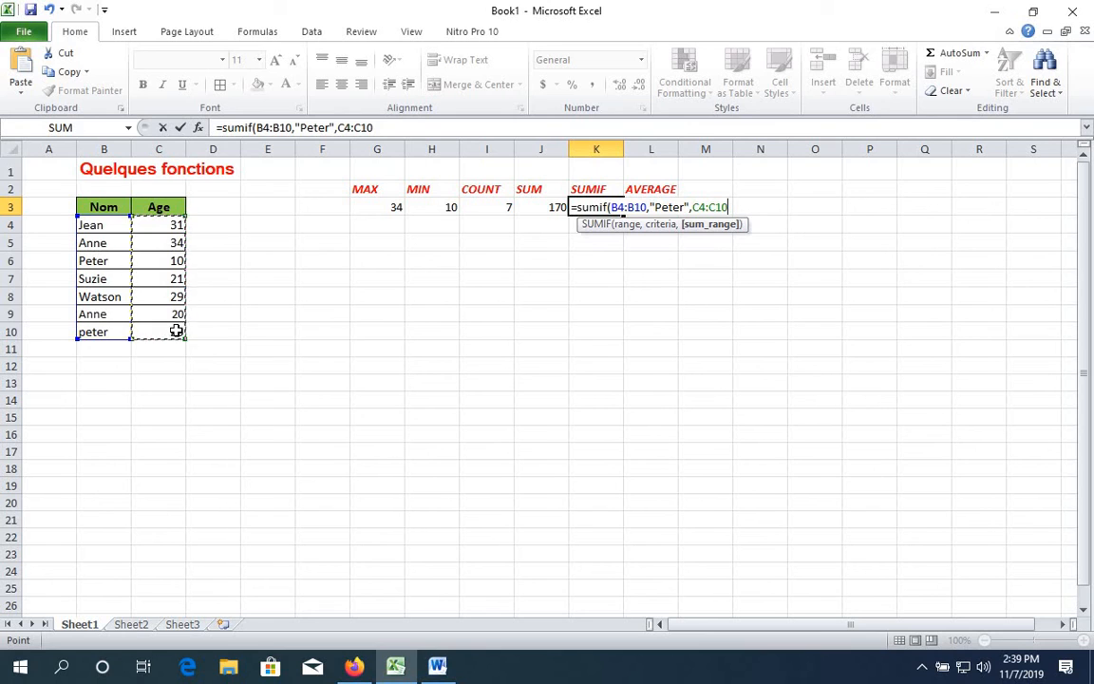
type(")")
key("Return")
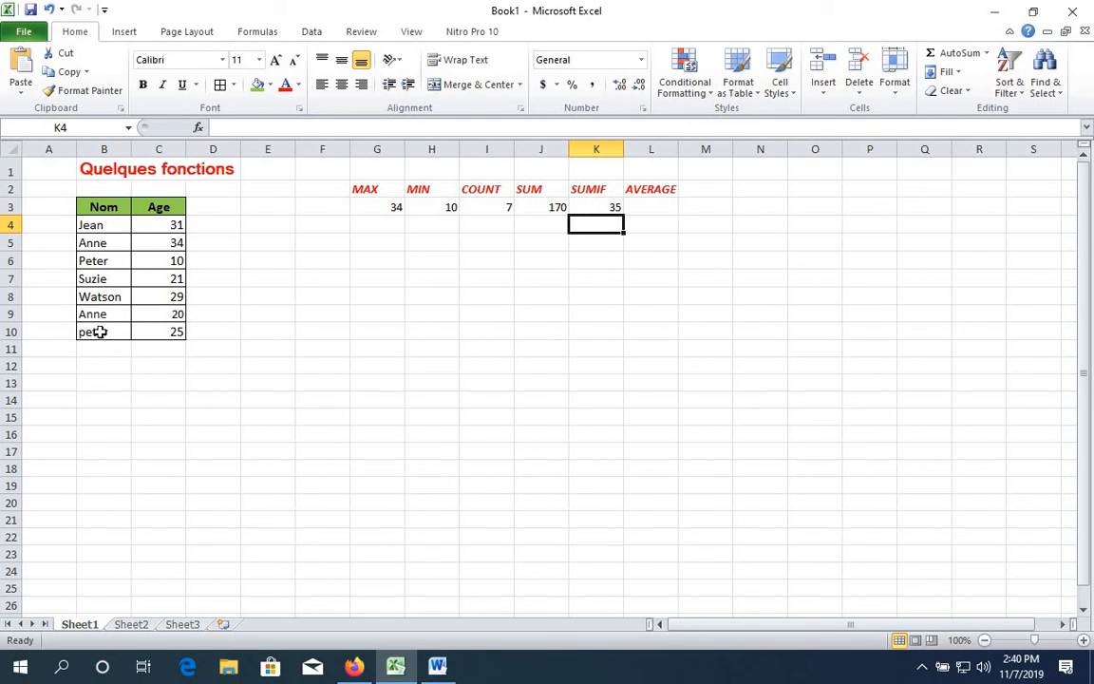
left_click(183, 261)
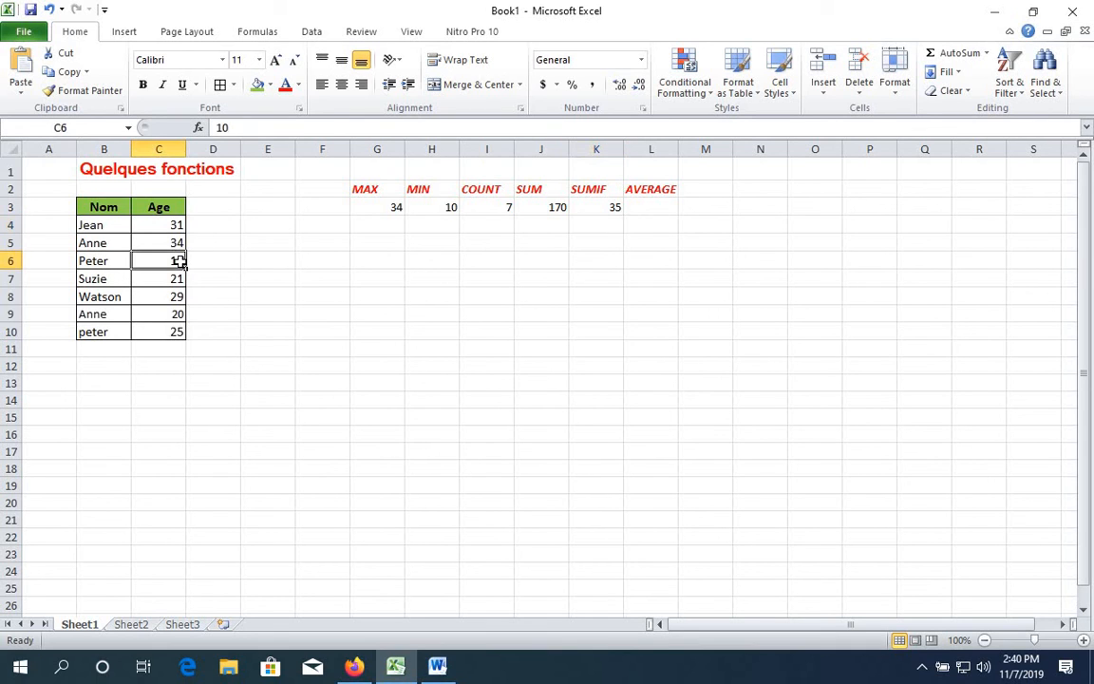
left_click(168, 333)
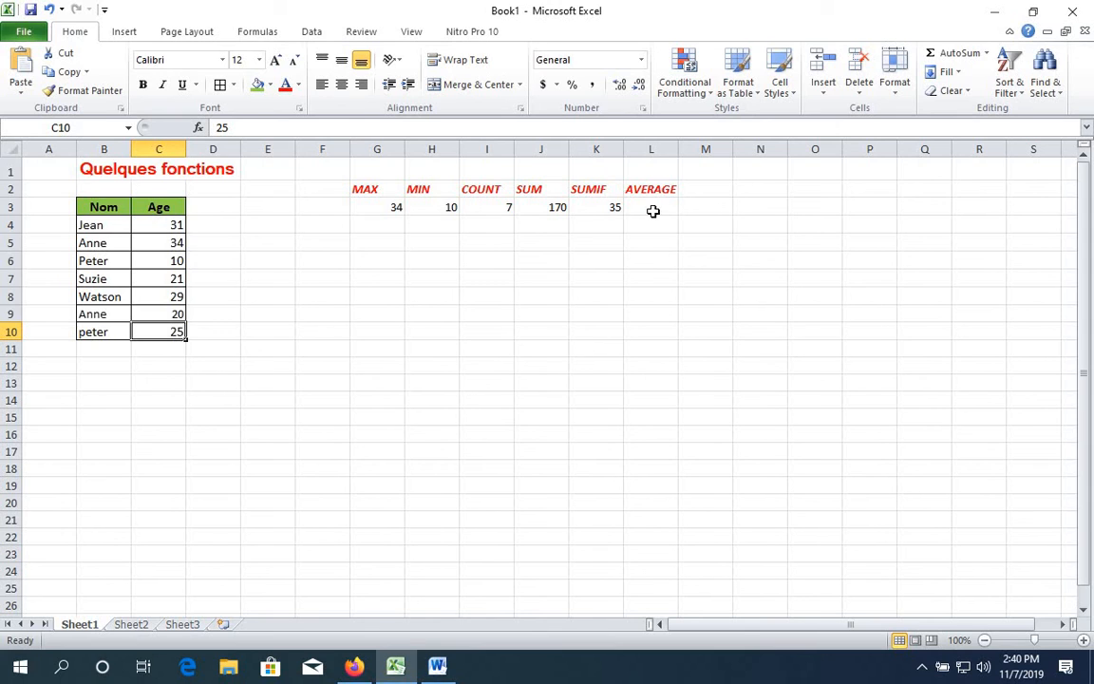
Step: Enter an AVERAGE formula in L3 that returns the mean of the ages in C4:C10
left_click(653, 210)
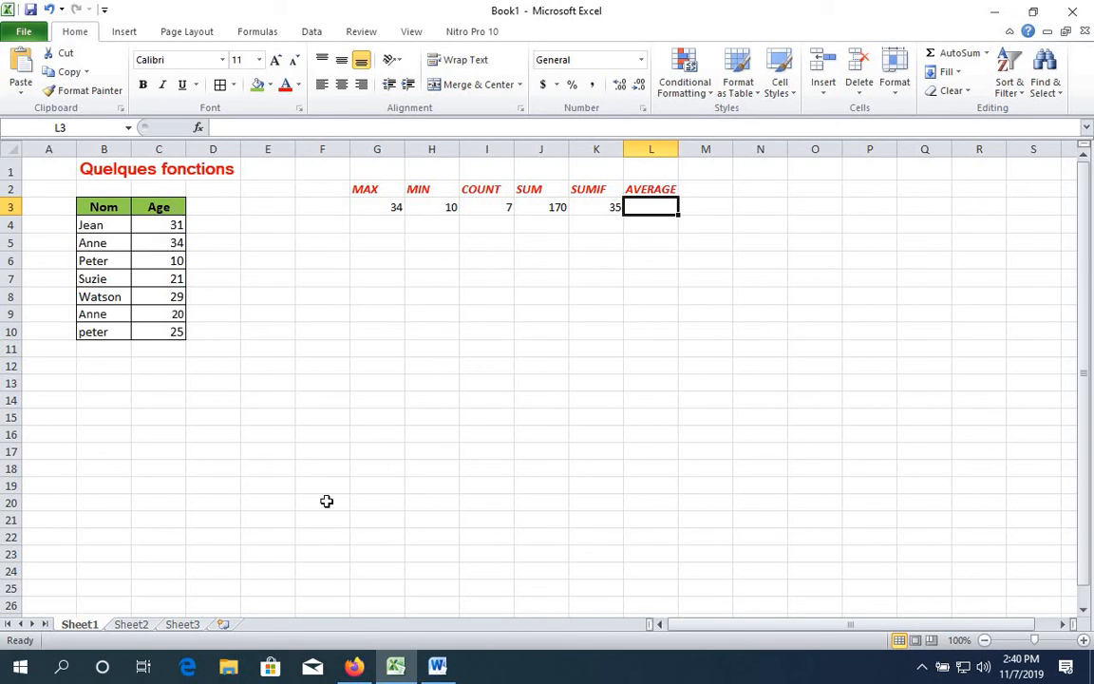
type("=")
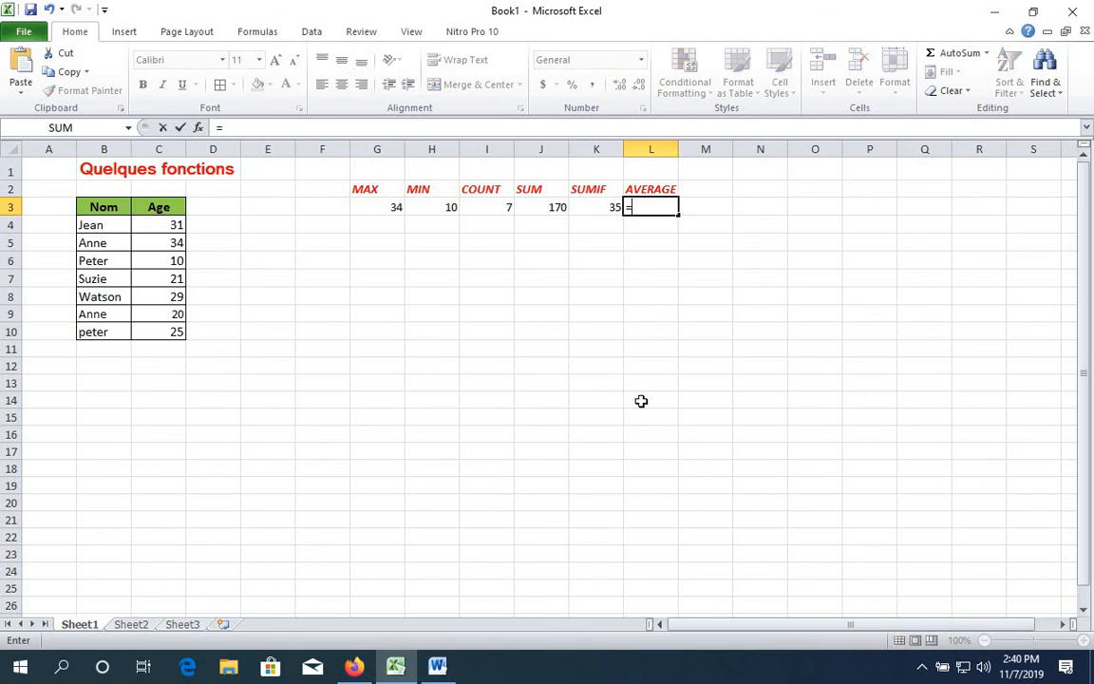
type("average")
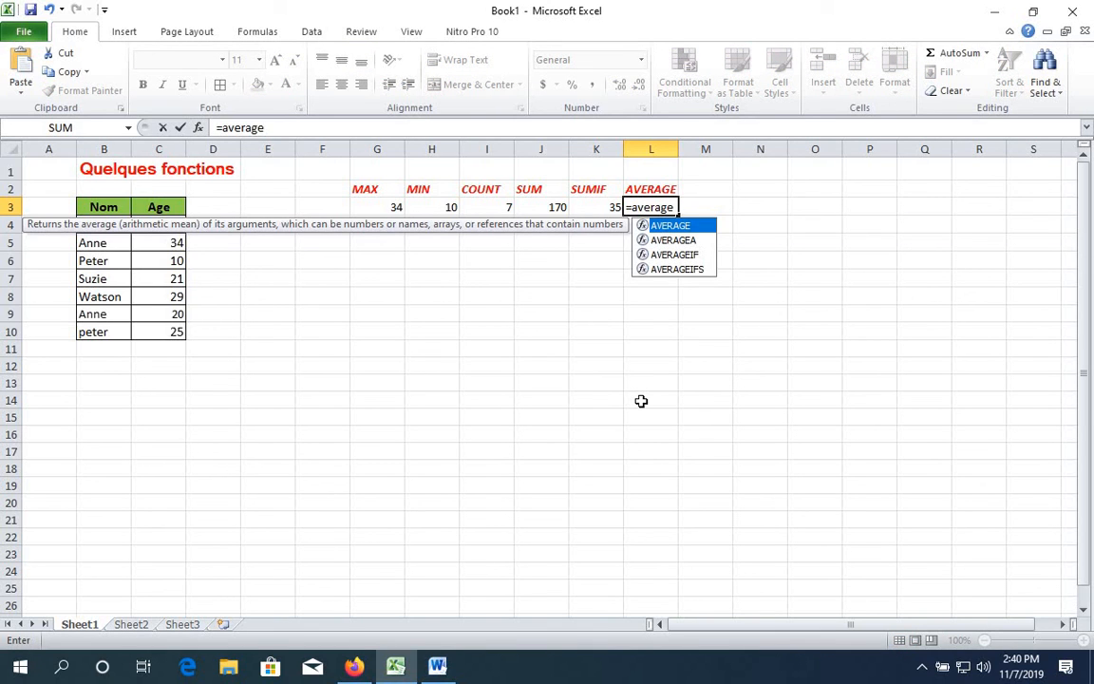
type("(")
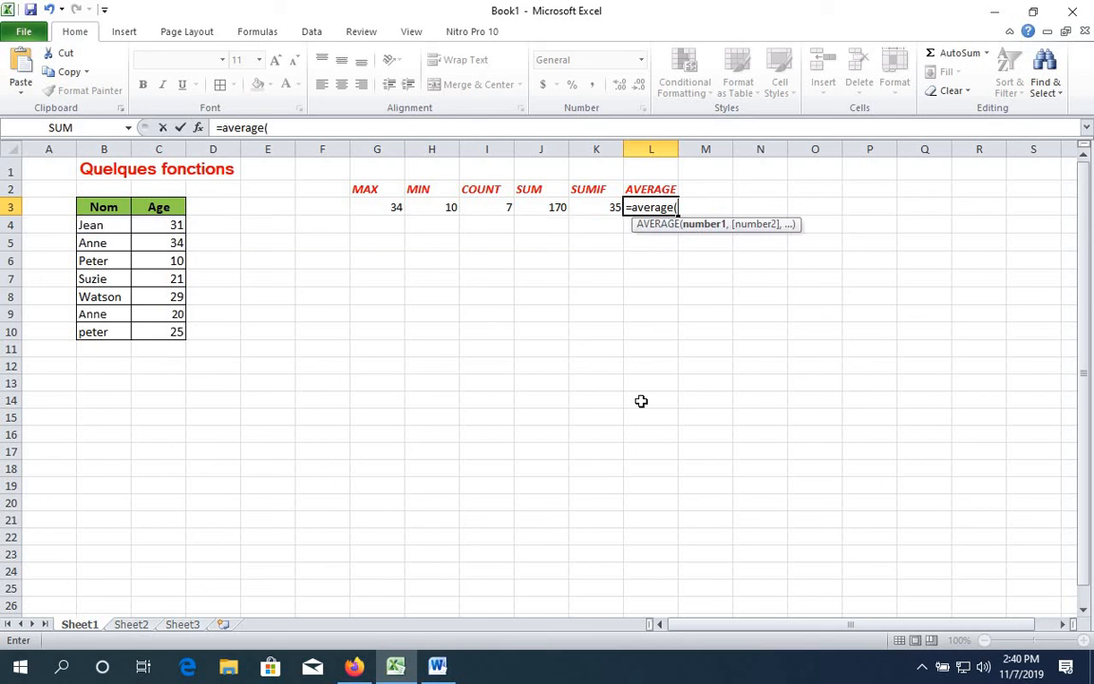
left_click(176, 226)
left_click_drag(176, 258, 173, 327)
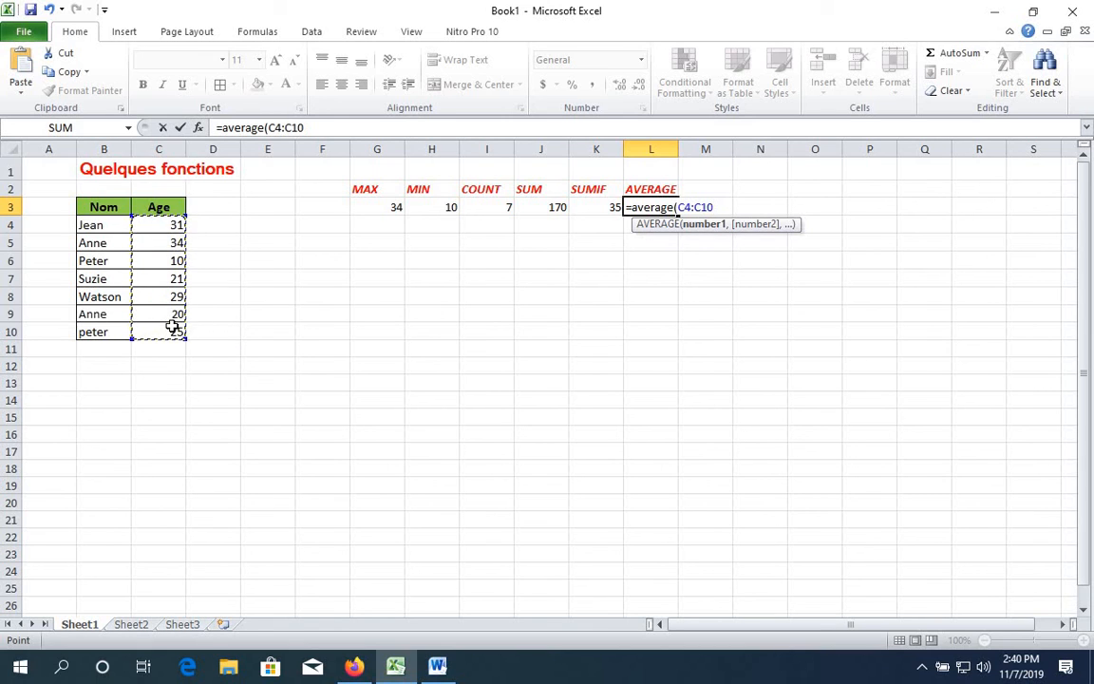
type(")")
key("Return")
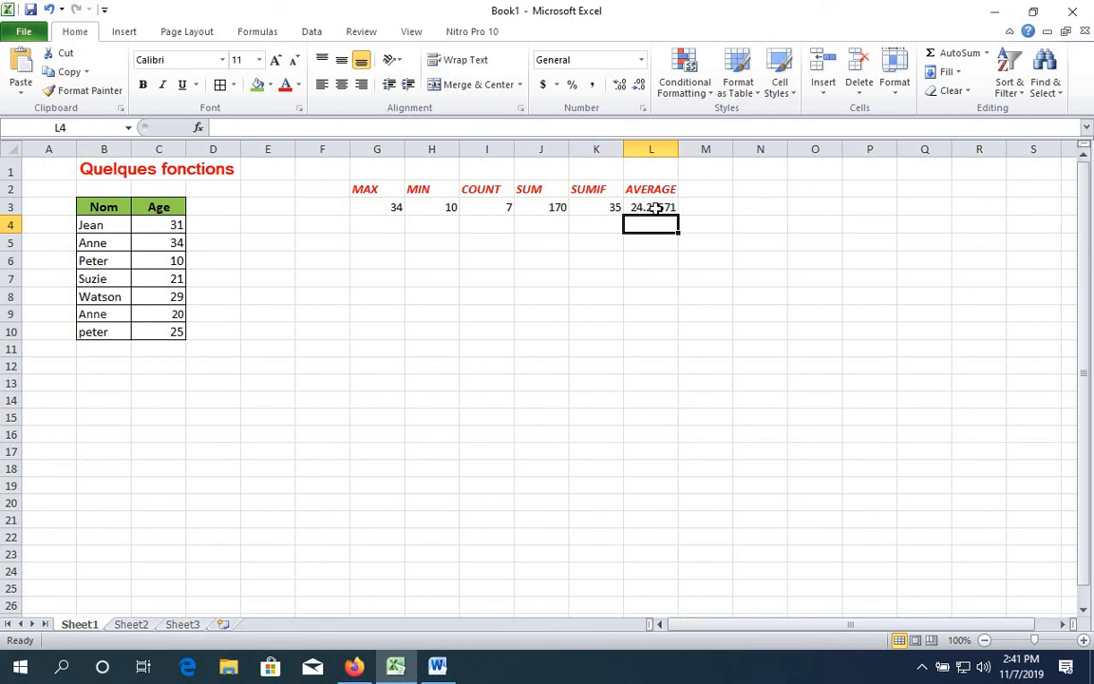
Step: Review the ages in C4:C10 and the SUM and COUNT formulas in J3 and I3
left_click(487, 264)
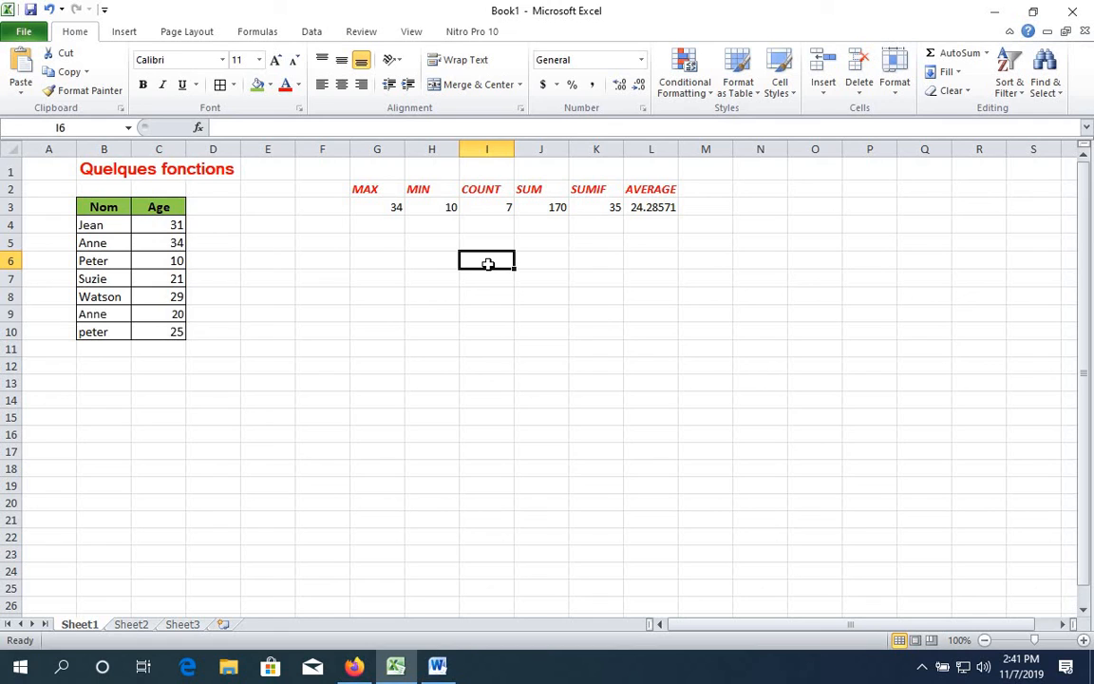
left_click(174, 225)
left_click_drag(168, 244, 173, 330)
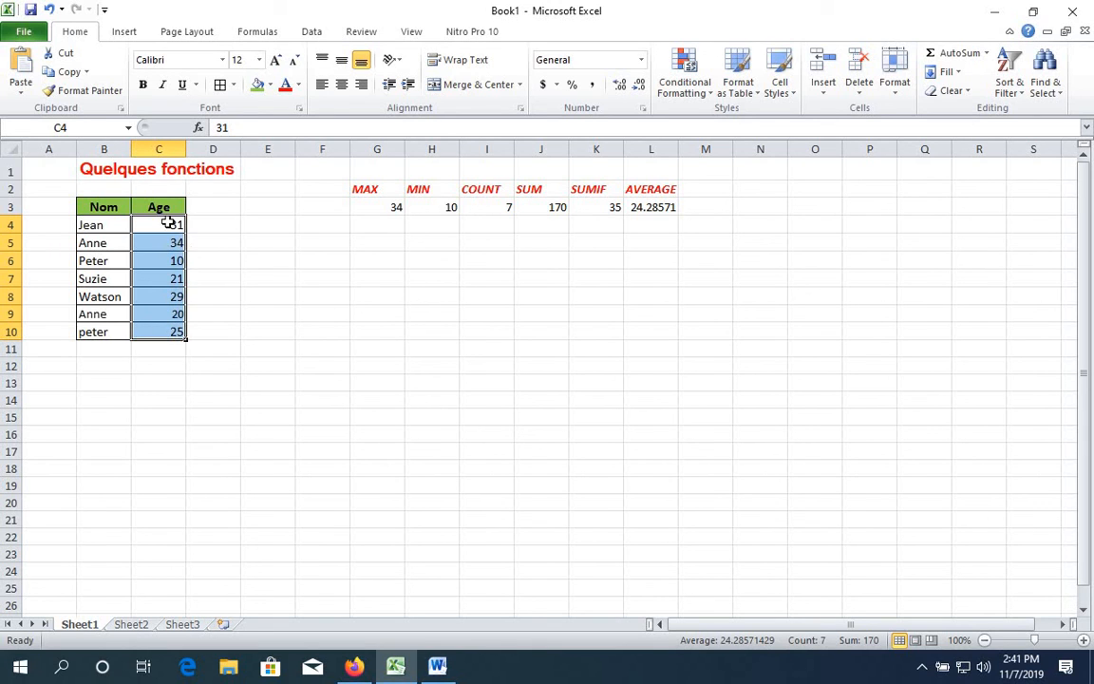
left_click(503, 302)
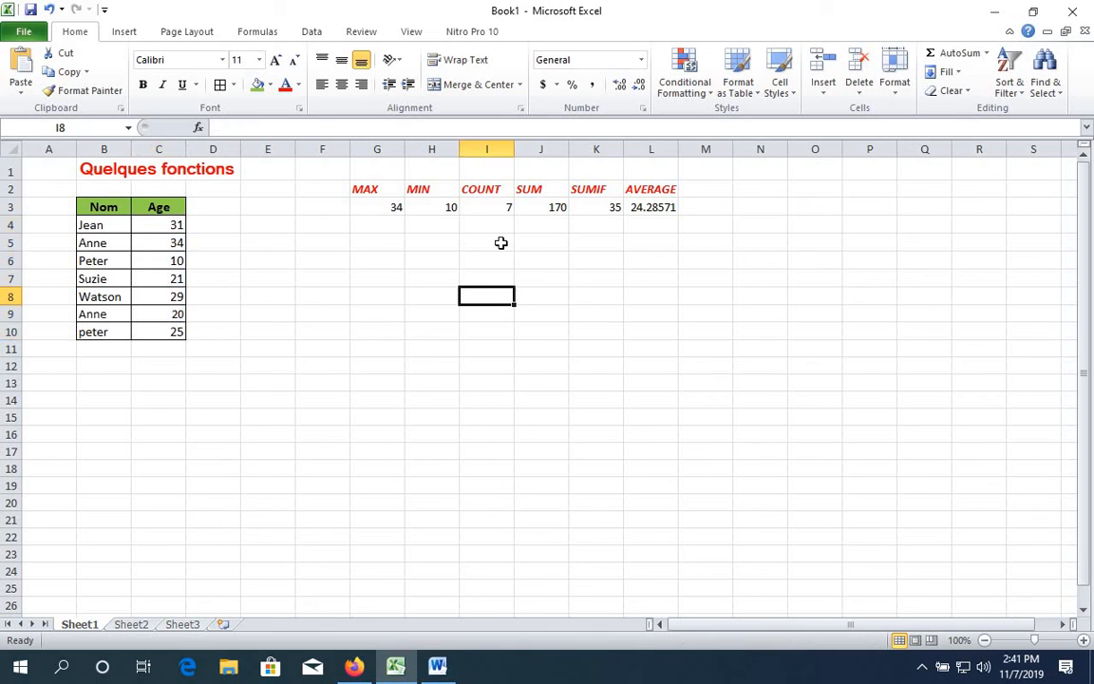
left_click(553, 207)
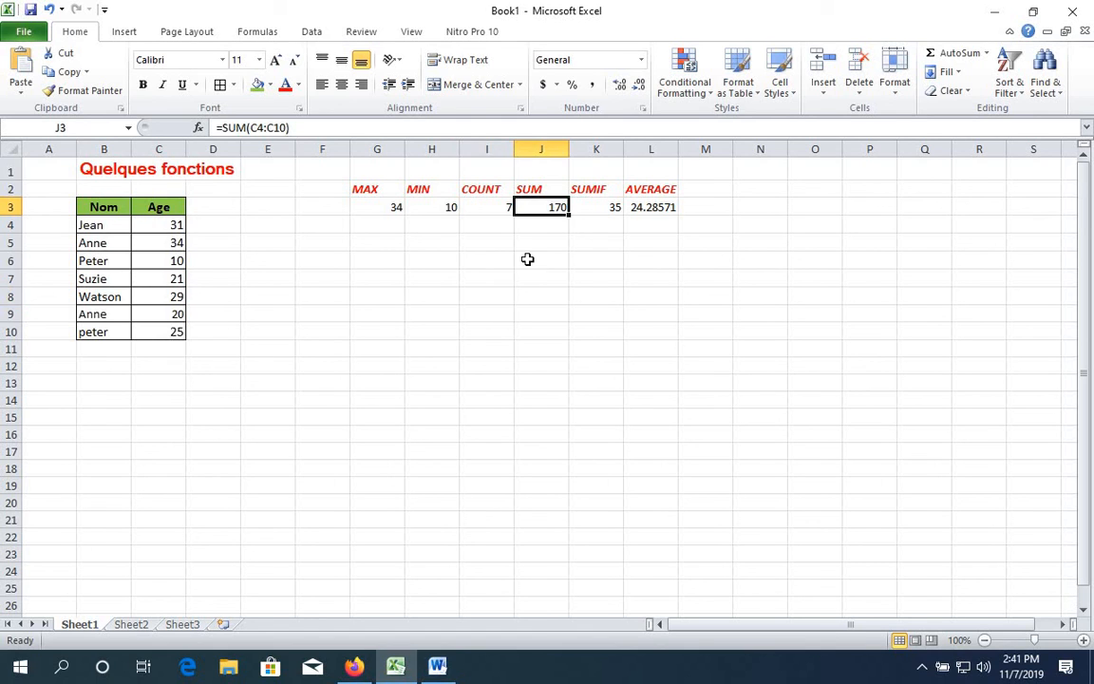
left_click(501, 207)
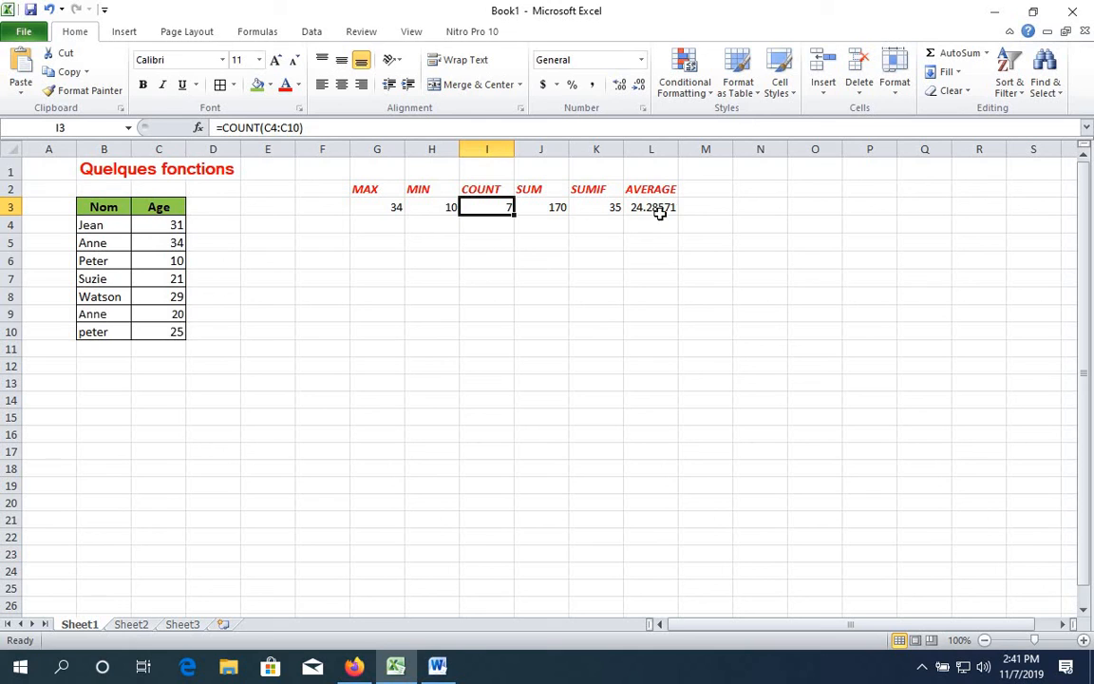
Step: Enter the formula =J3/I3 in I6 to divide the sum by the count, and compare it with the average in L3
left_click(469, 268)
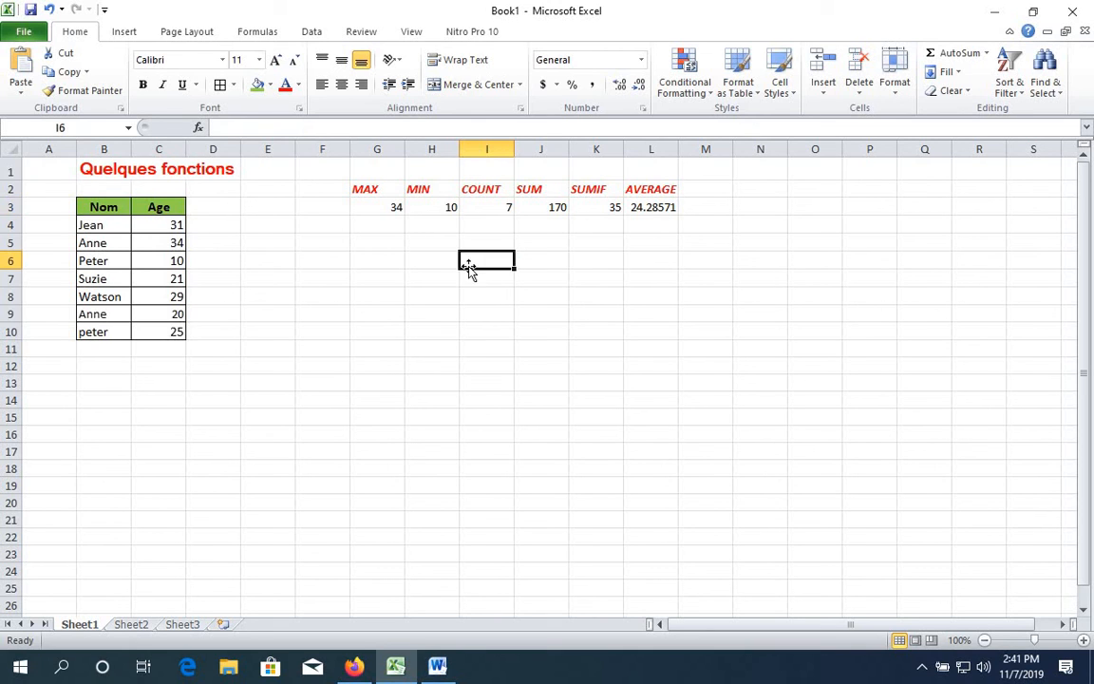
type("=")
left_click(558, 207)
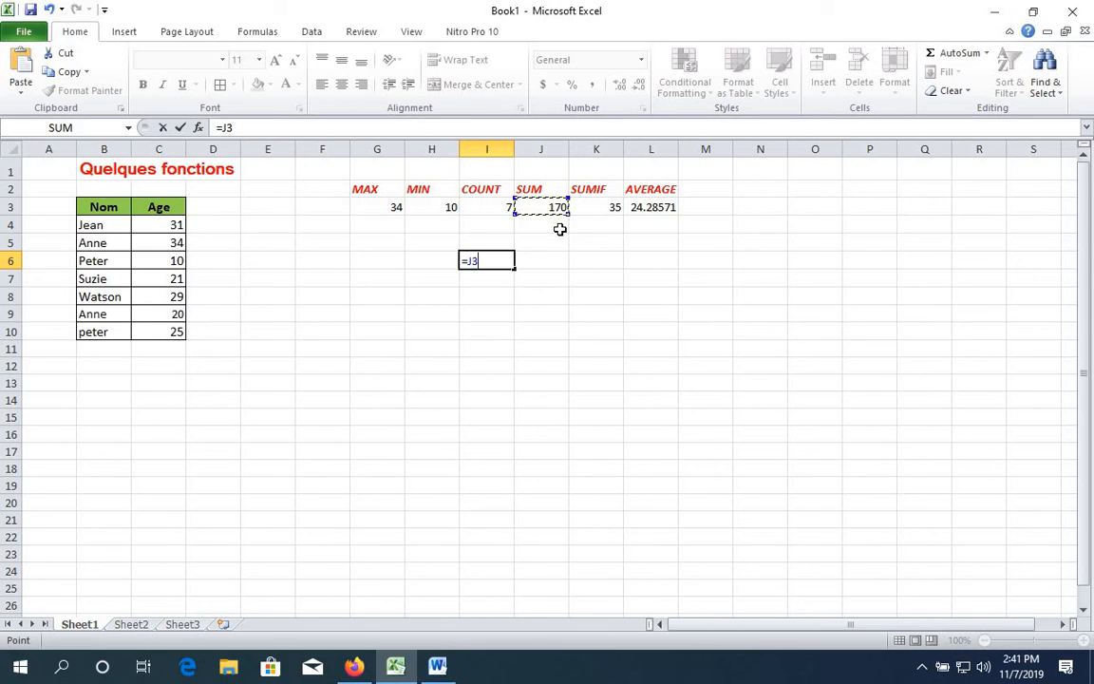
type("/")
left_click(500, 209)
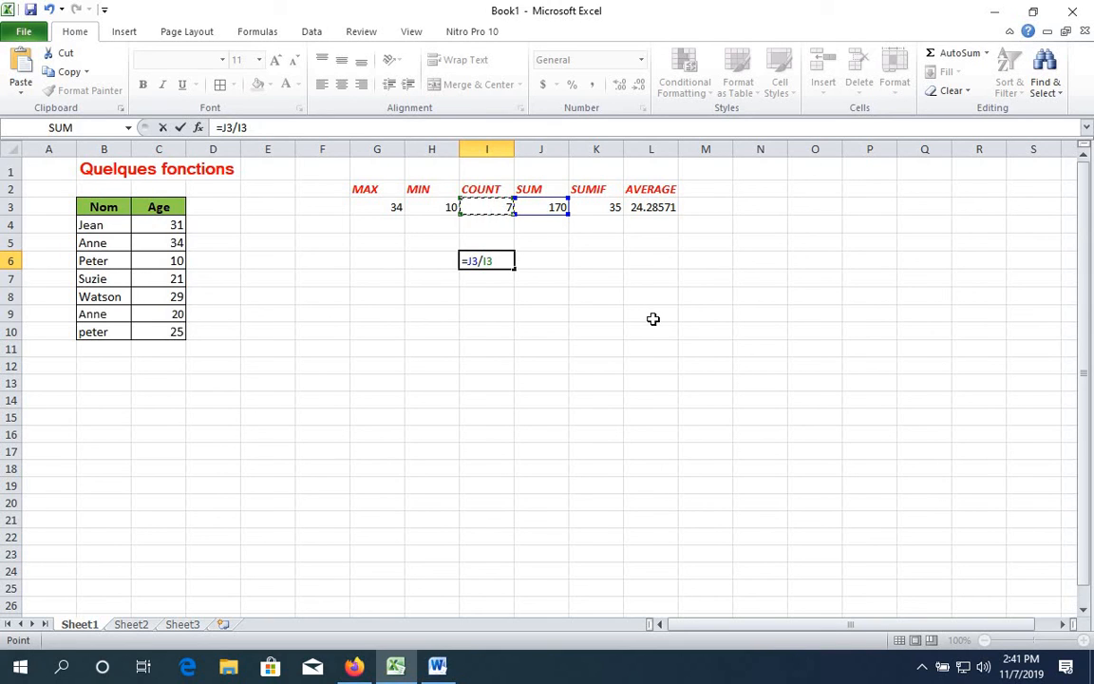
key("Return")
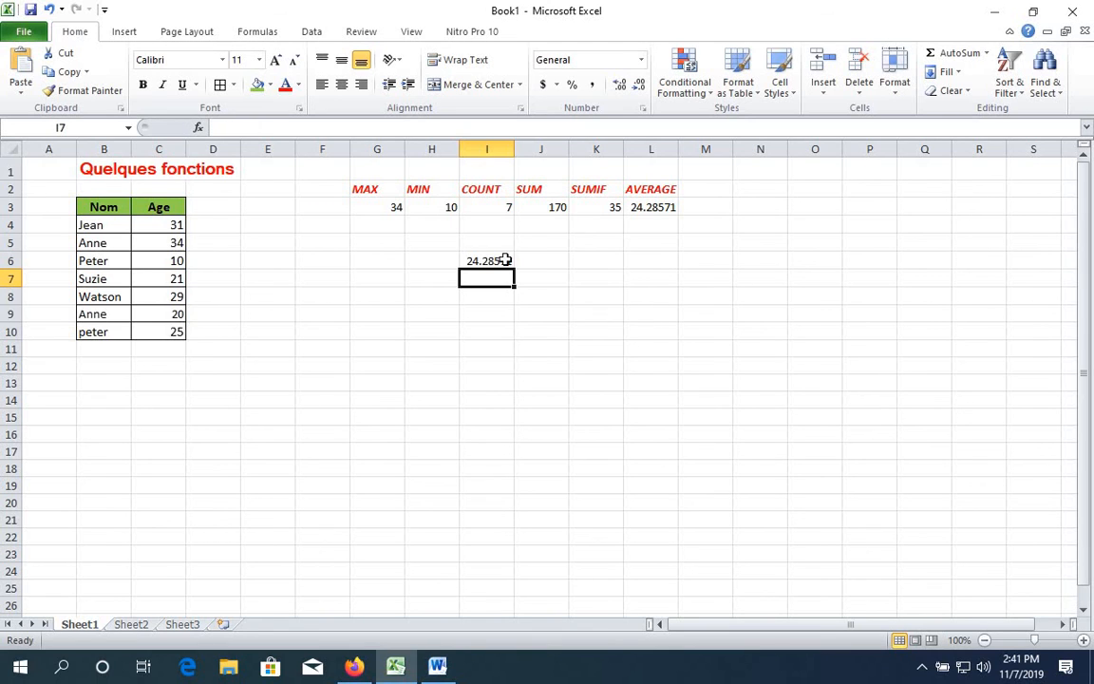
left_click(503, 254)
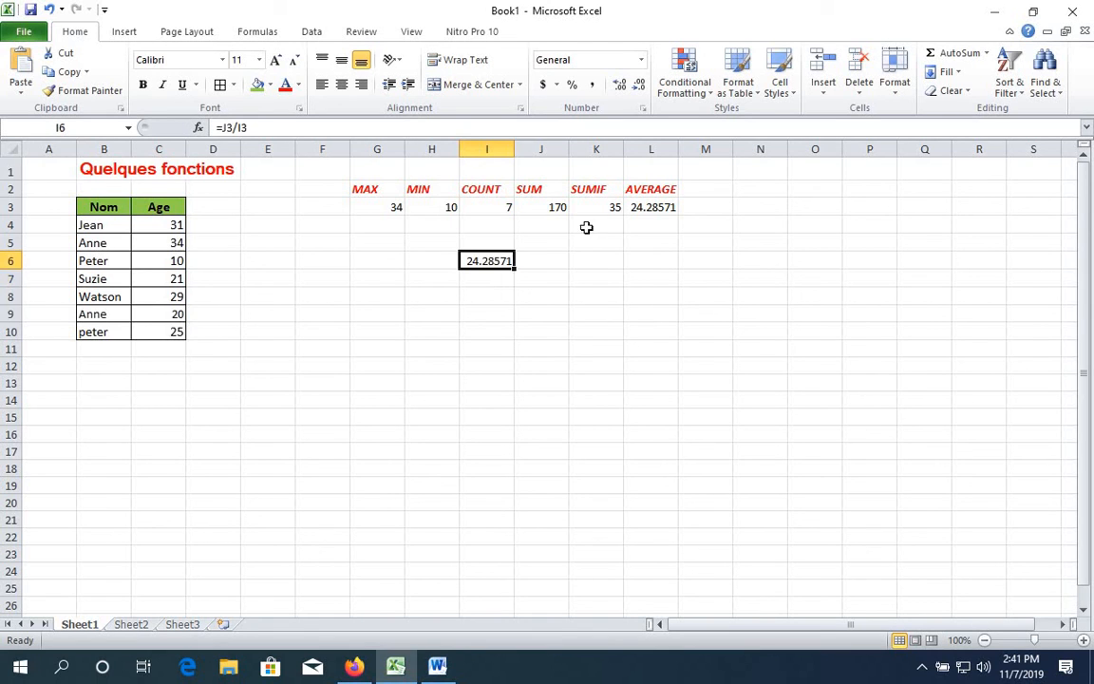
left_click(652, 207)
left_click(499, 262)
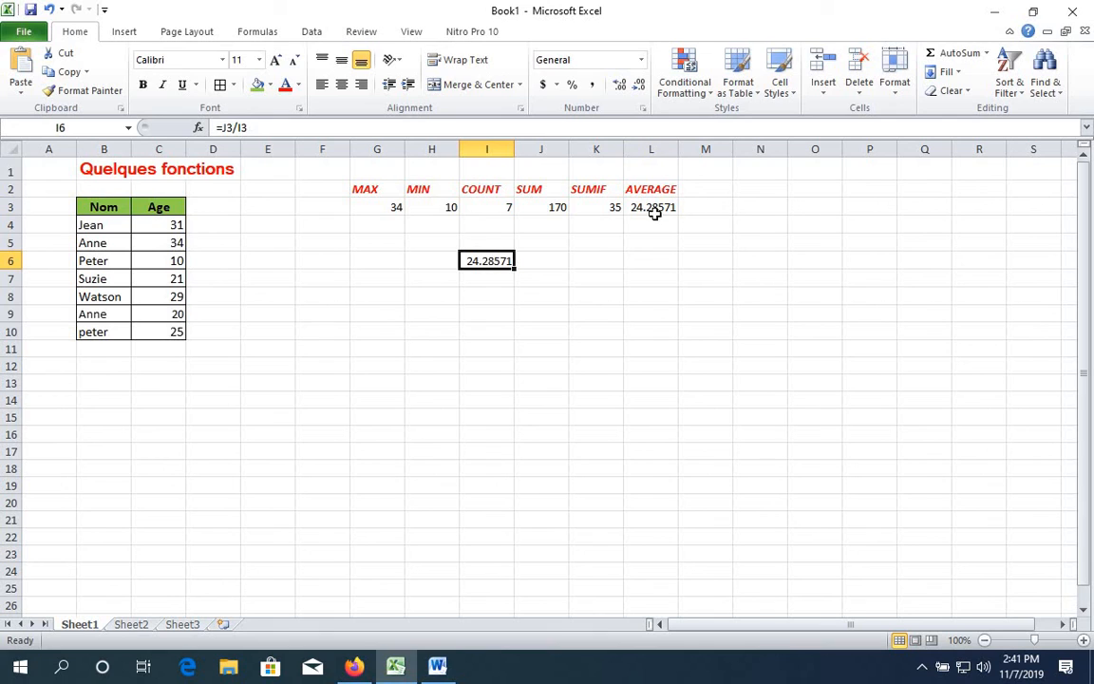